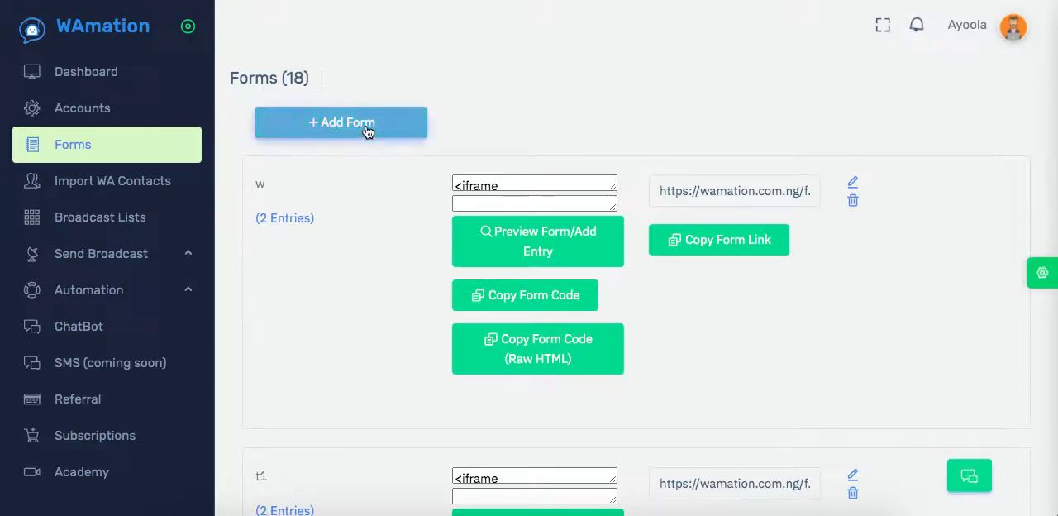
Add a new form and name it "testing".
click(326, 131)
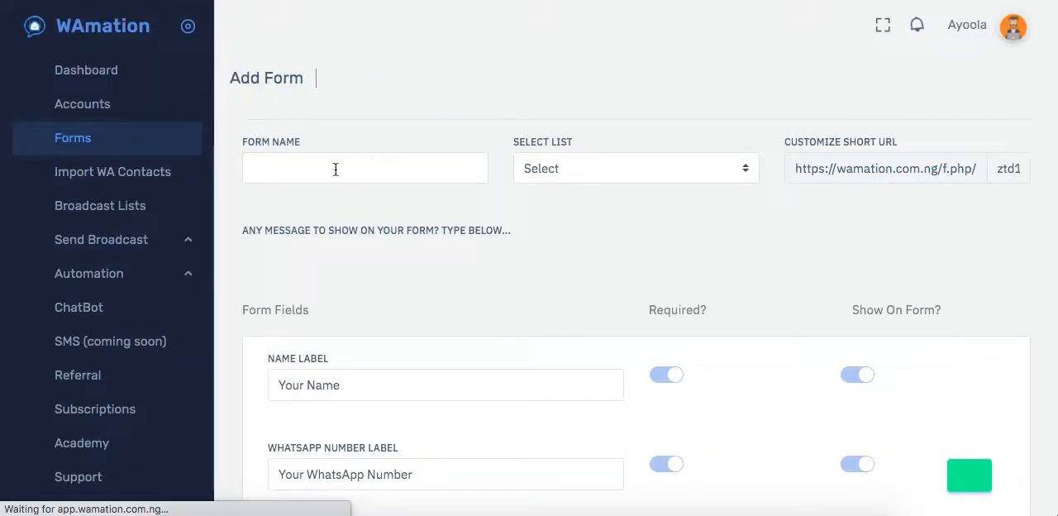
click(335, 170)
text(tes)
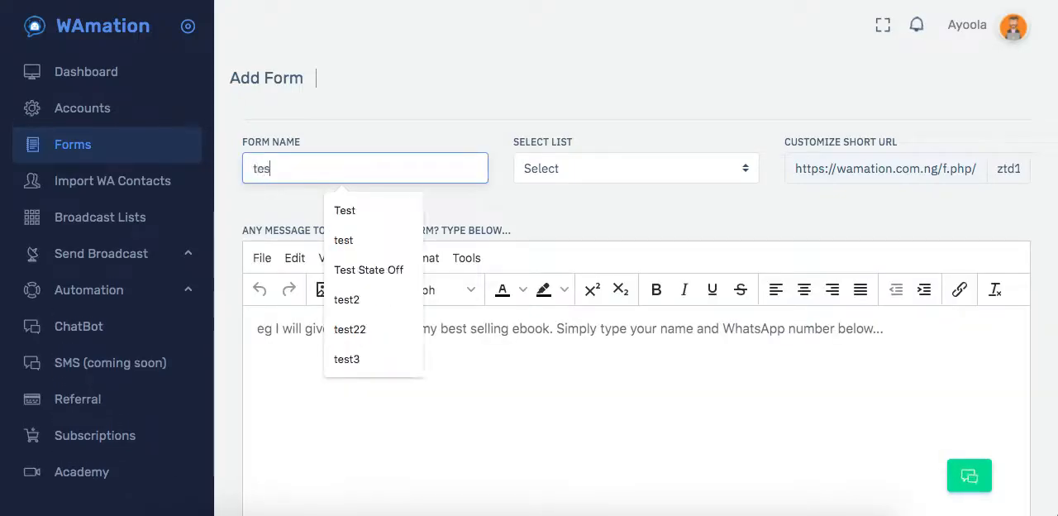
text(ting)
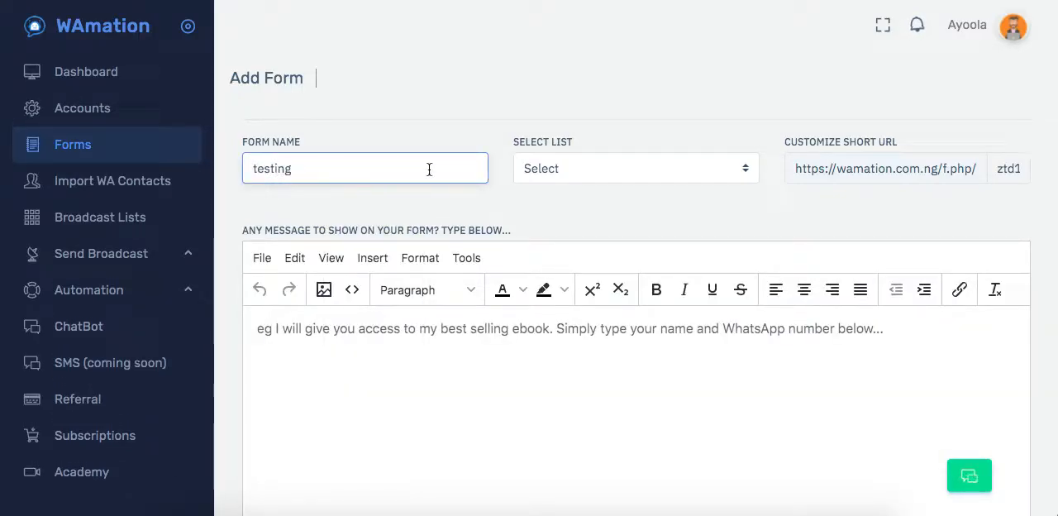
Assign the form to the "demo" list.
click(567, 172)
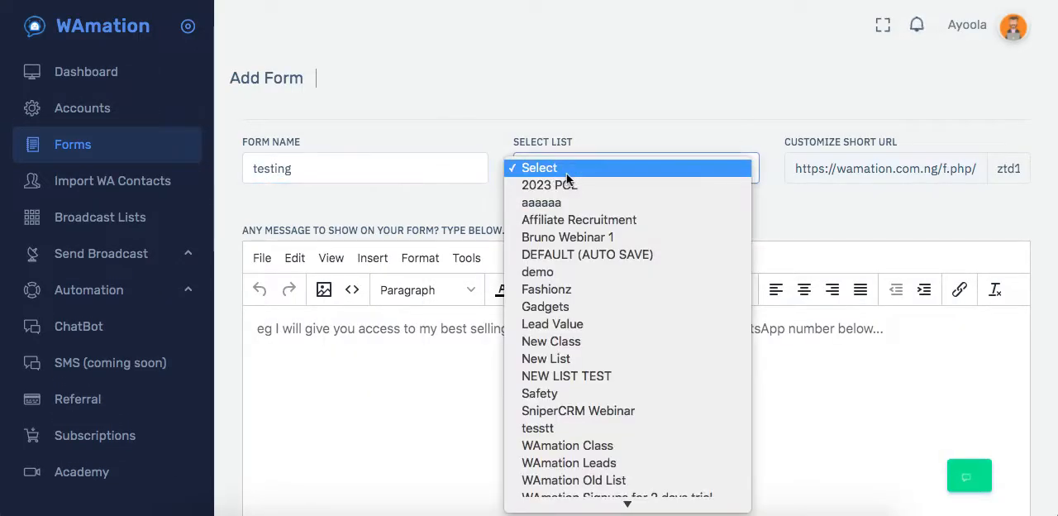
click(625, 108)
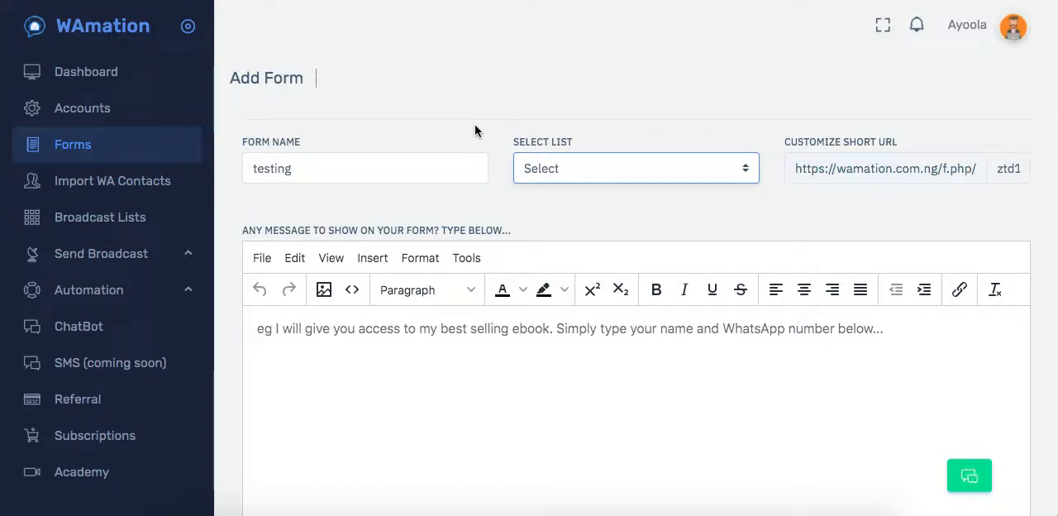
click(593, 161)
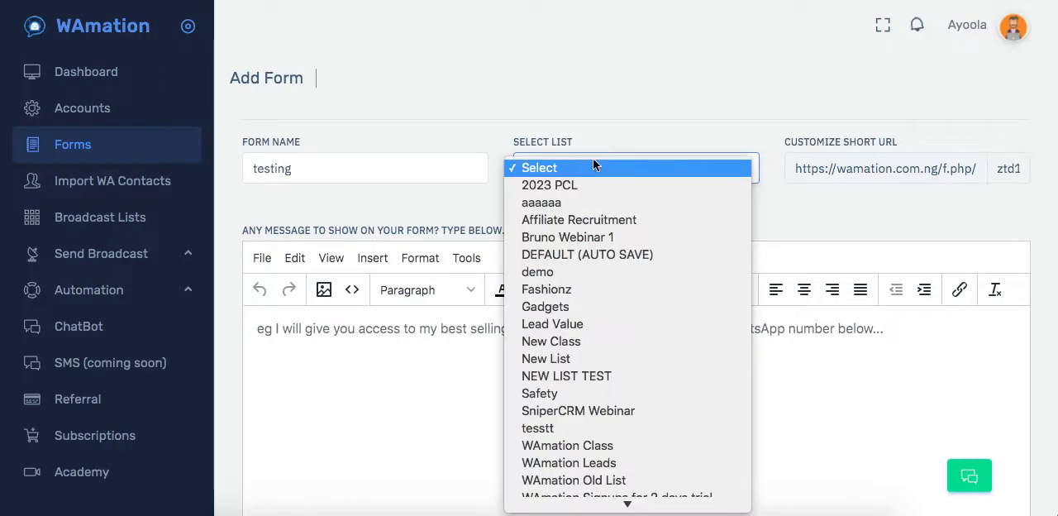
click(551, 273)
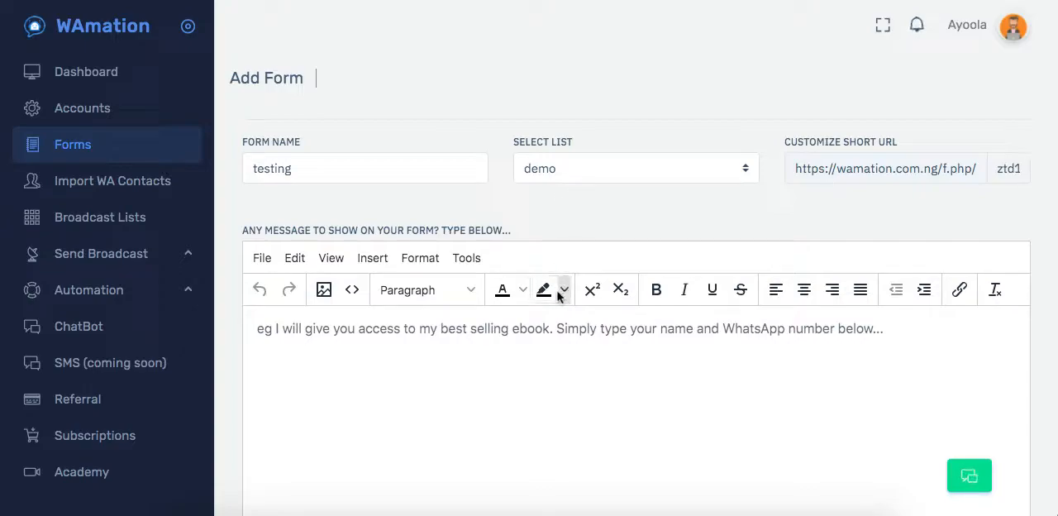
Write the form's message as two paragraphs, "Fill in your details below" and "Thank you".
scroll(623, 216, down, 1)
scroll(624, 217, down, 3)
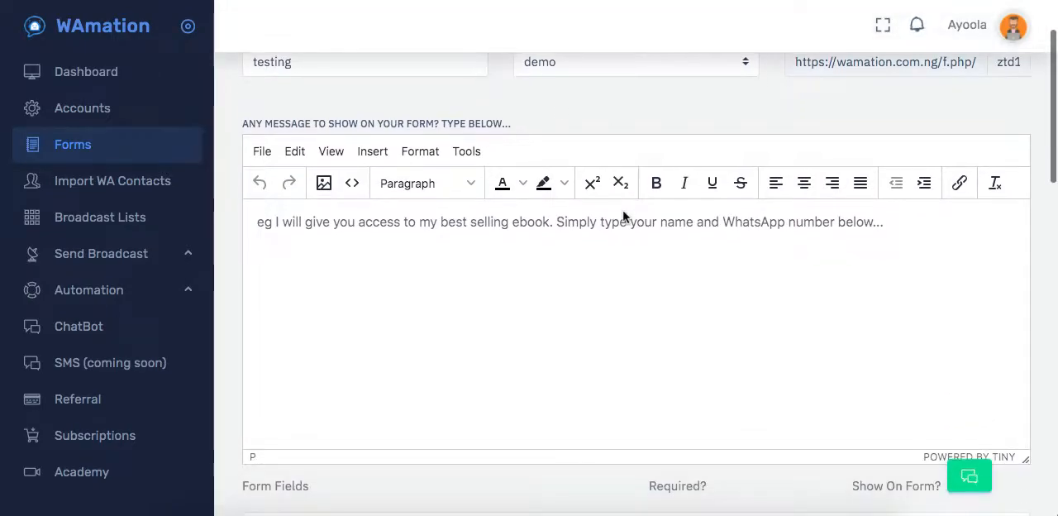
click(467, 217)
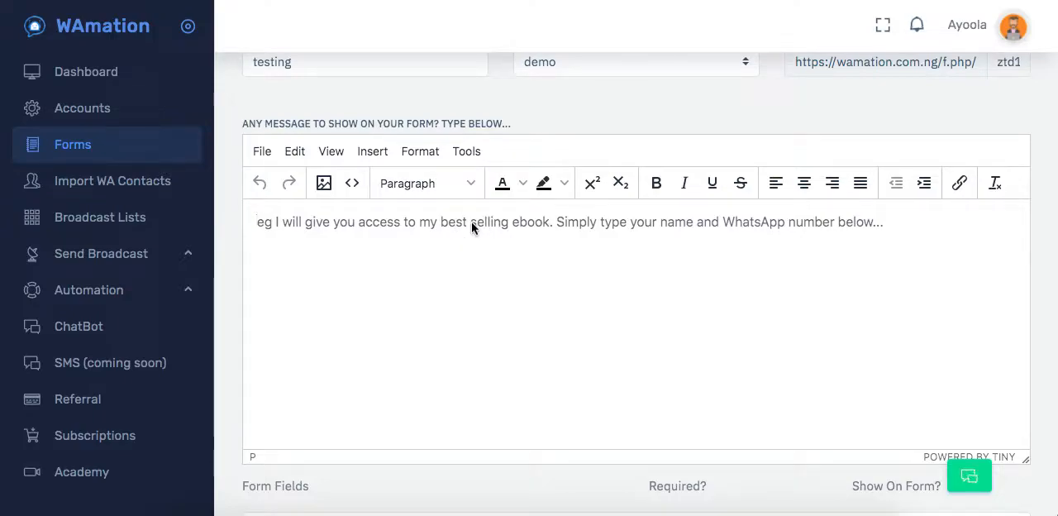
text(Fu)
text(ll in yo)
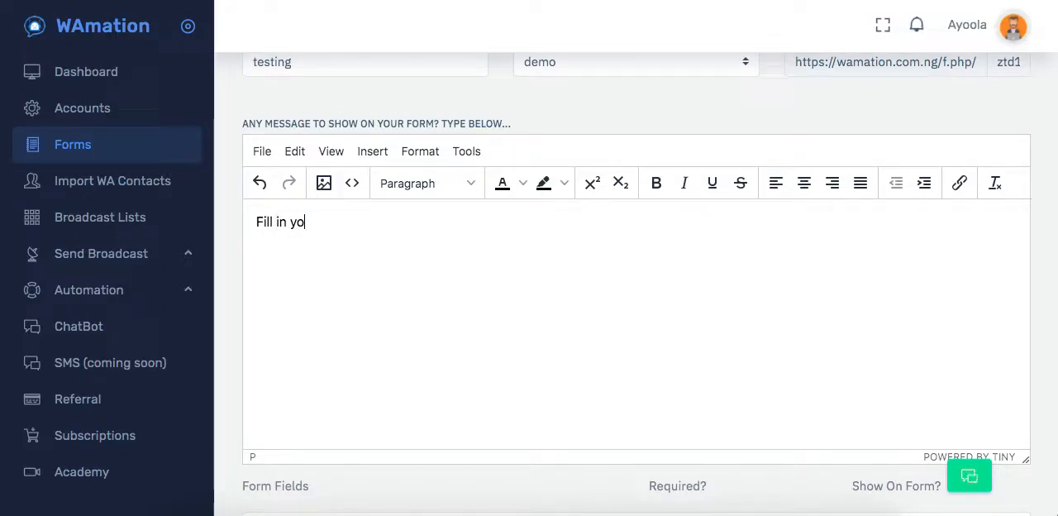
text(ur detais below)
key(BackSpace)
key(BackSpace)
key(BackSpace)
key(BackSpace)
key(BackSpace)
key(BackSpace)
key(BackSpace)
key(BackSpace)
text(ils below )
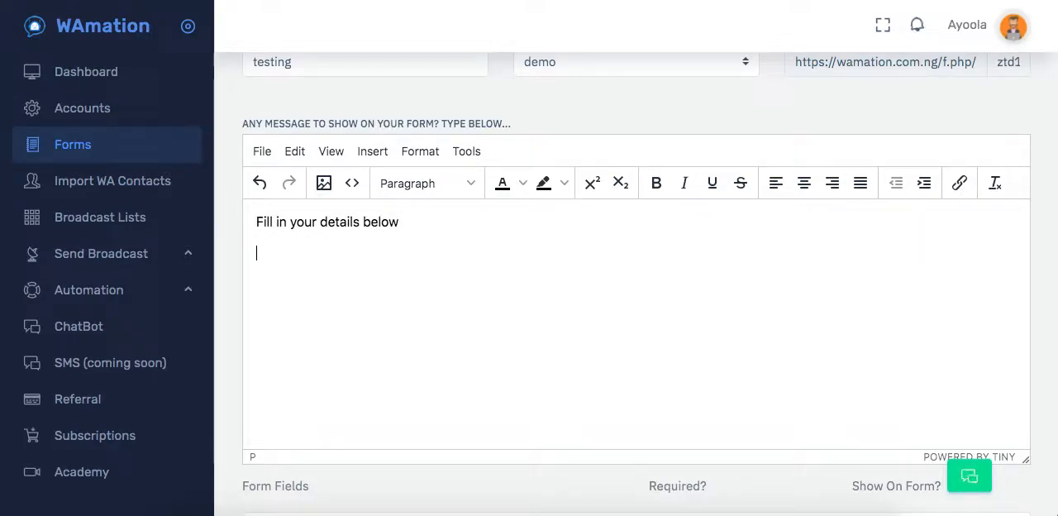
text(Thank you)
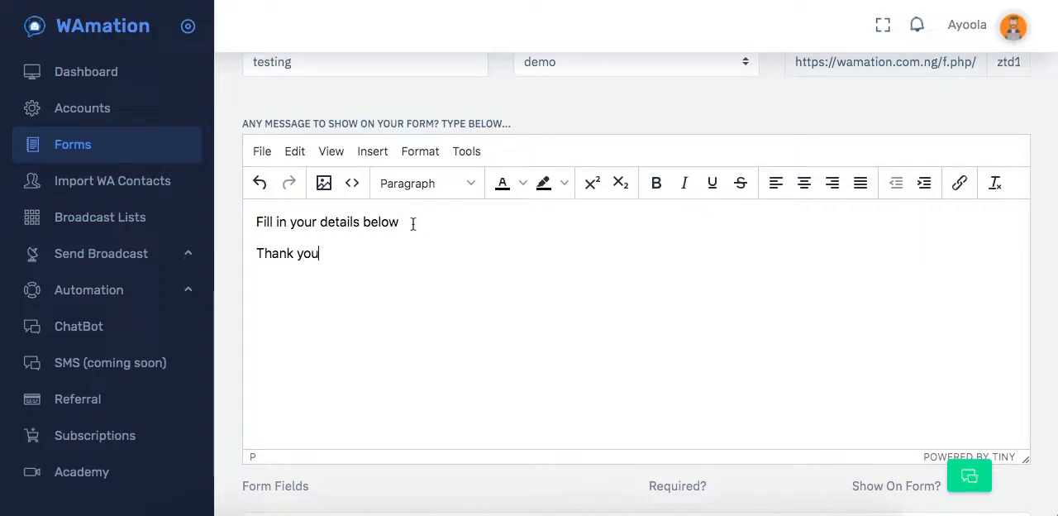
drag(412, 221, 304, 219)
click(249, 238)
drag(403, 224, 278, 221)
click(335, 225)
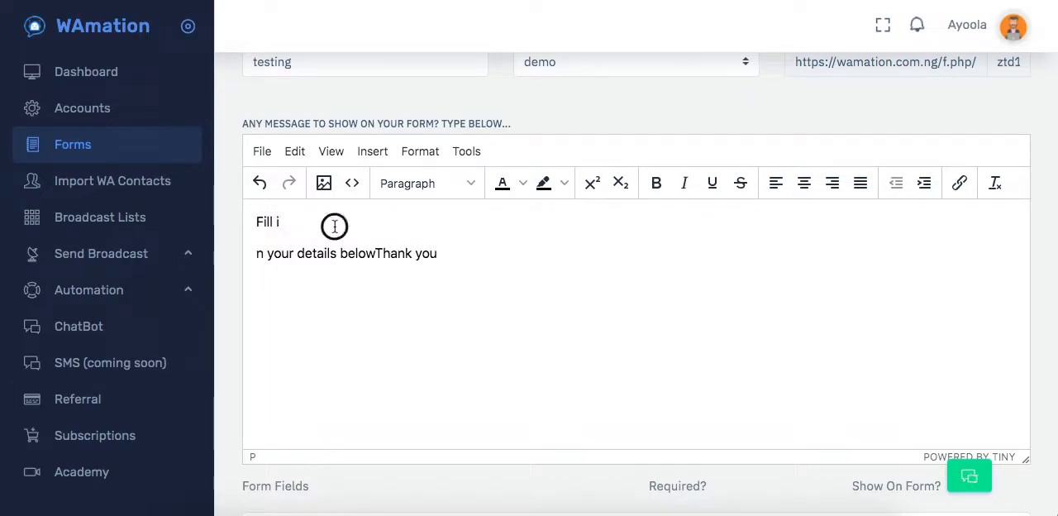
right_click(334, 220)
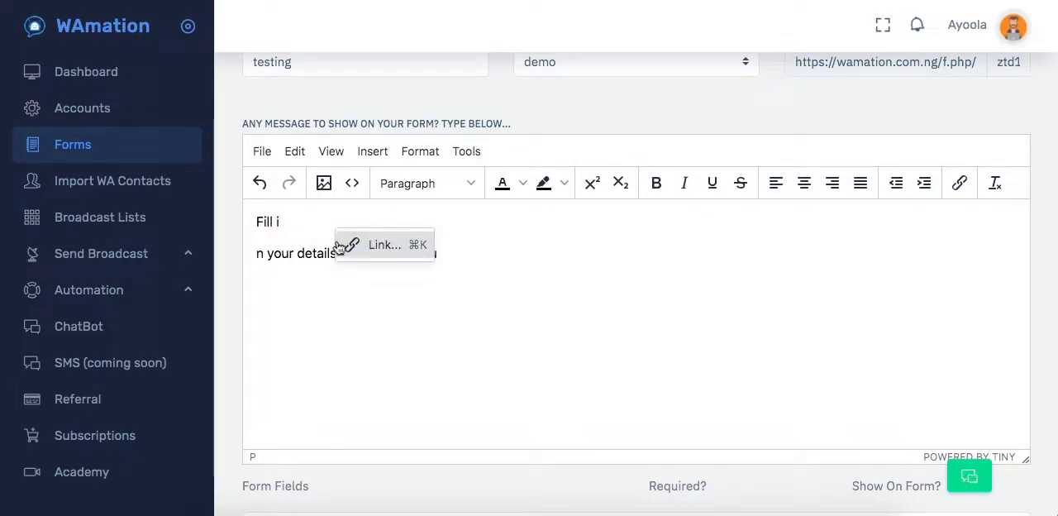
key(Escape)
key(super+z)
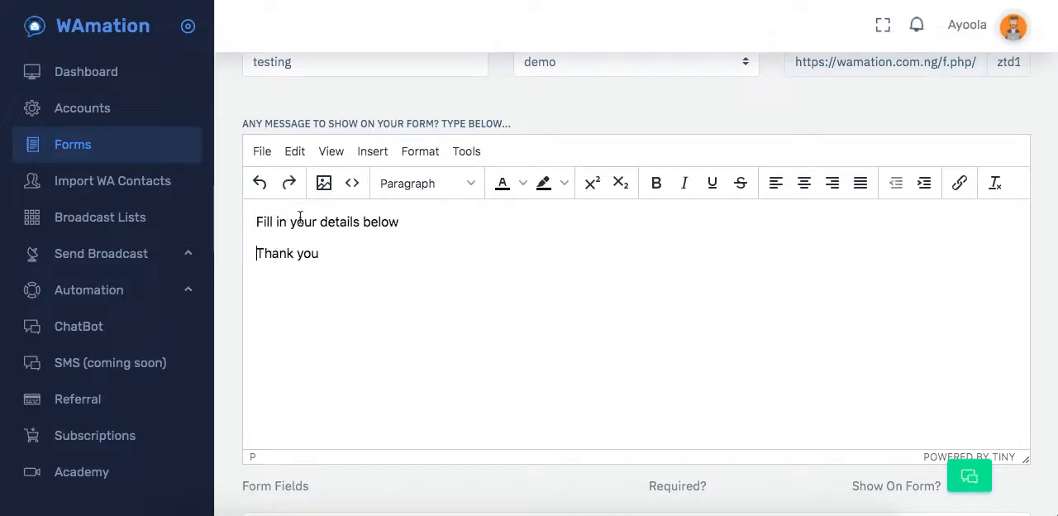
Format the message line "Fill in your details below" as bold and italic.
drag(411, 221, 262, 220)
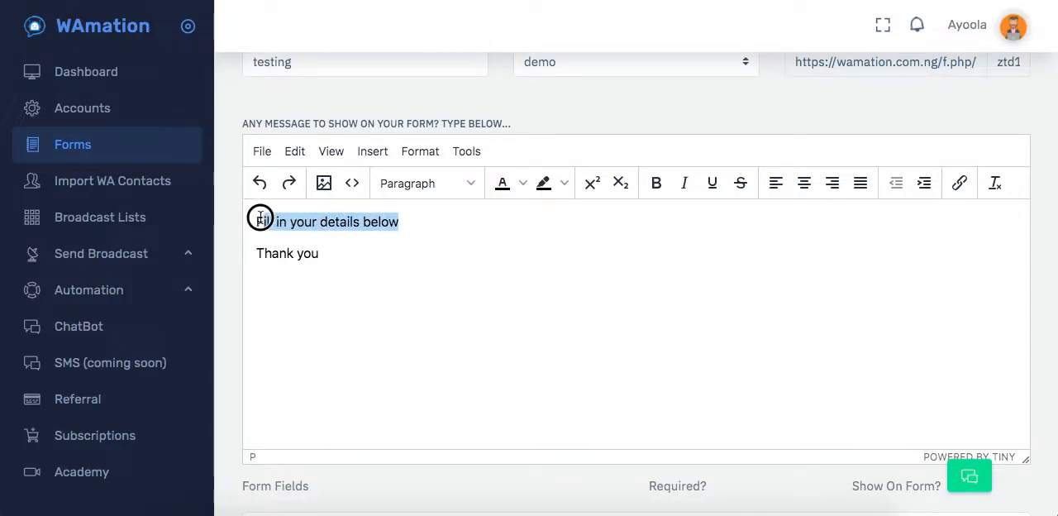
click(656, 183)
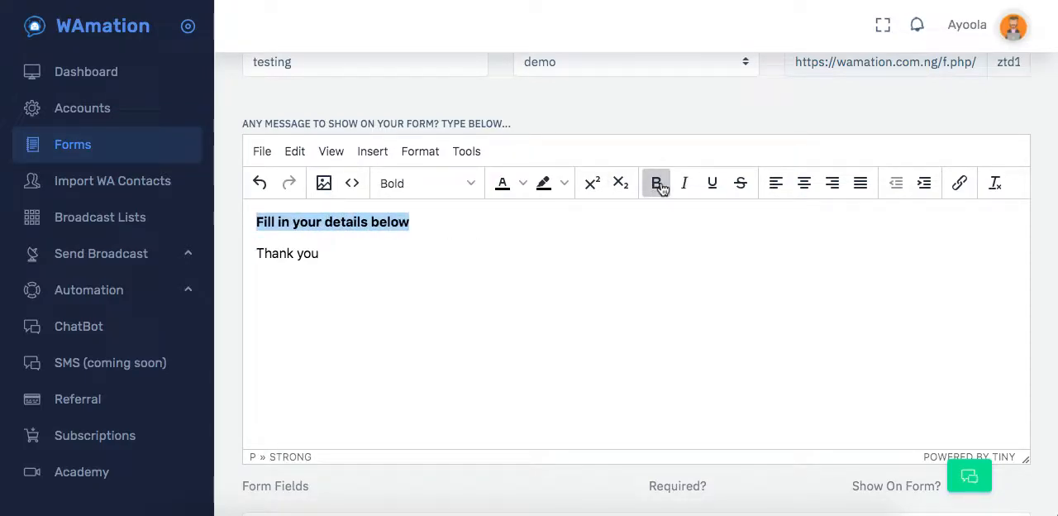
click(687, 184)
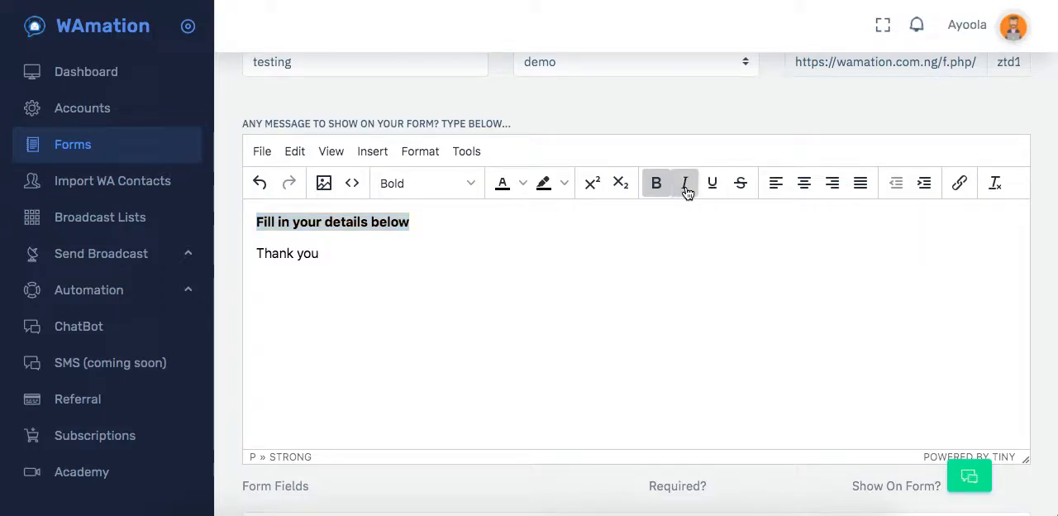
Add an empty line below the first message line and upload Available-Job-Vacancy-at-PeeCredit.jpg from the Desktop as an image there.
click(456, 220)
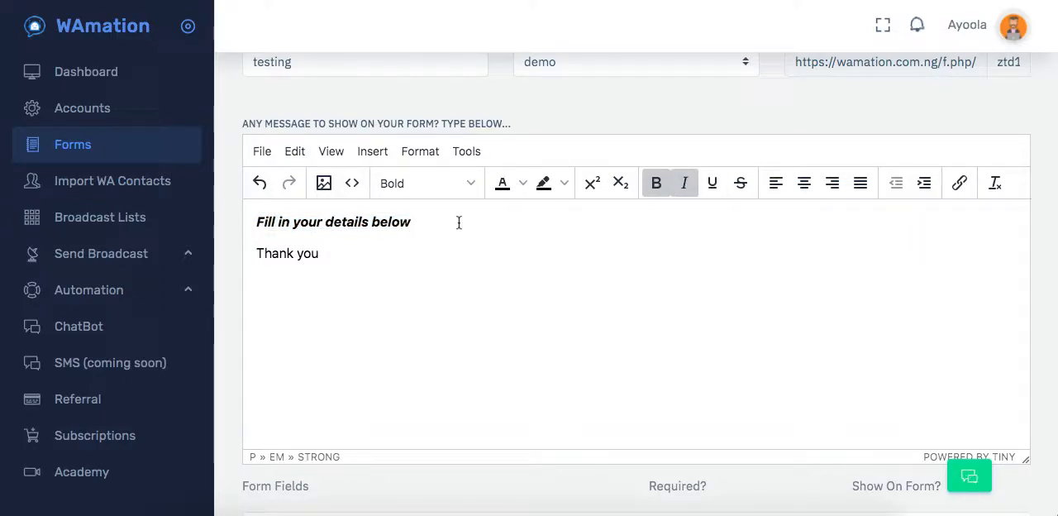
key(Return)
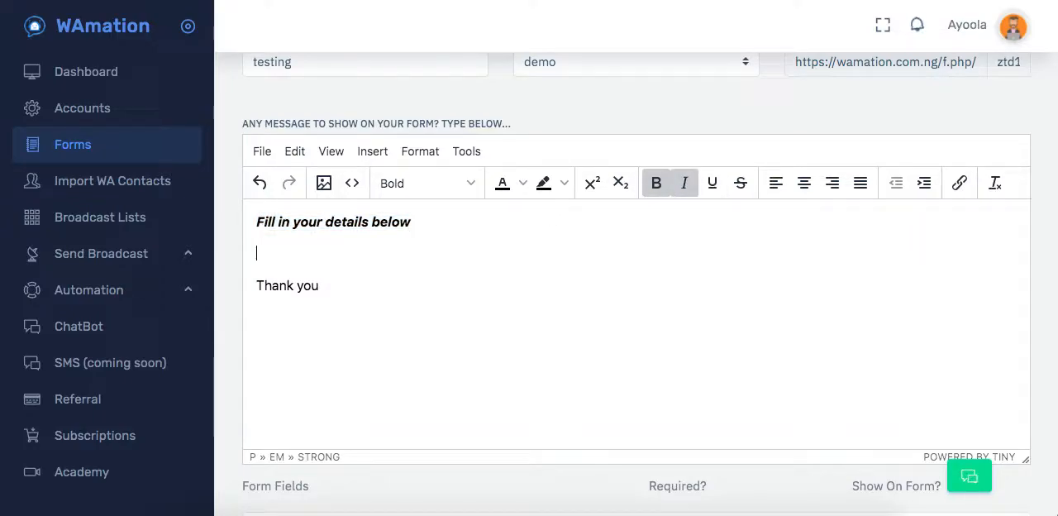
click(374, 155)
click(392, 183)
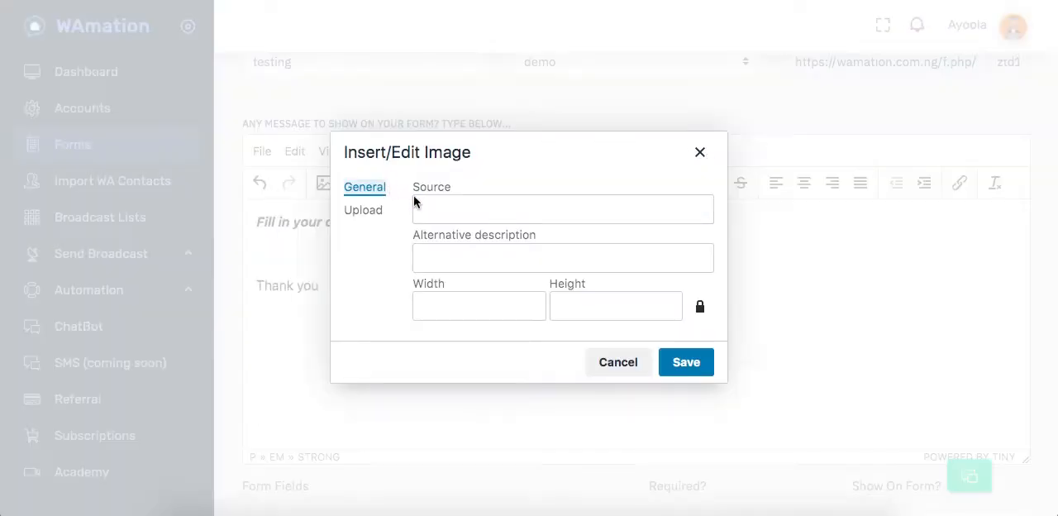
click(368, 212)
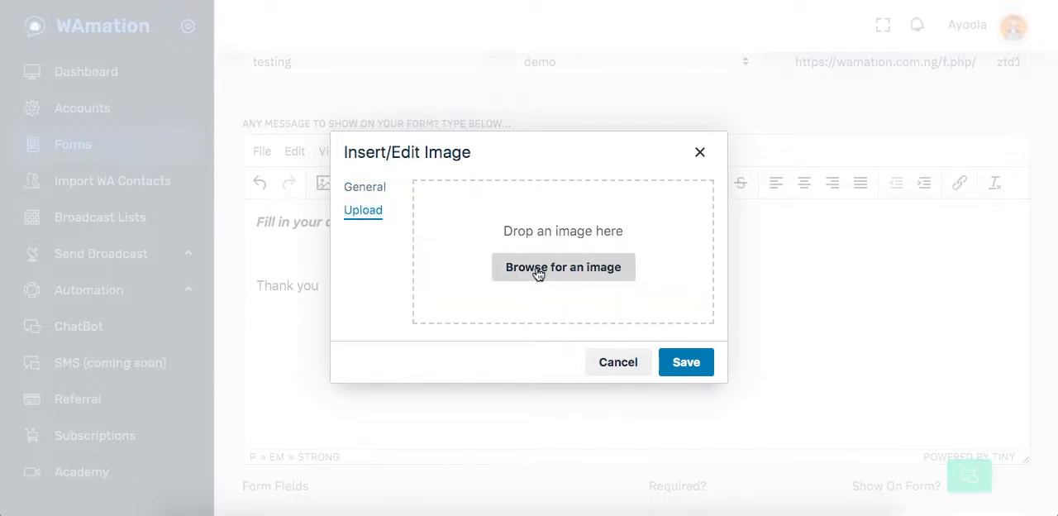
click(538, 267)
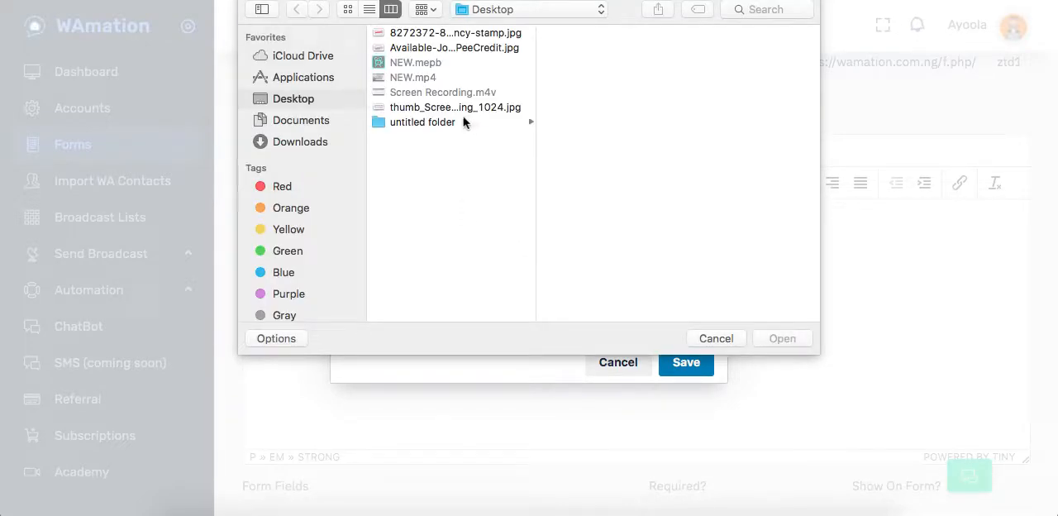
click(450, 107)
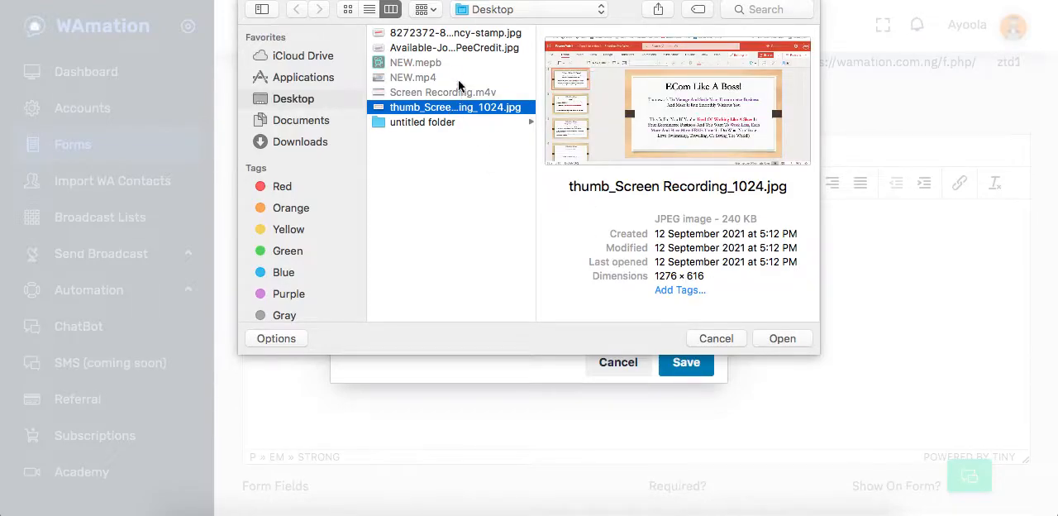
click(445, 47)
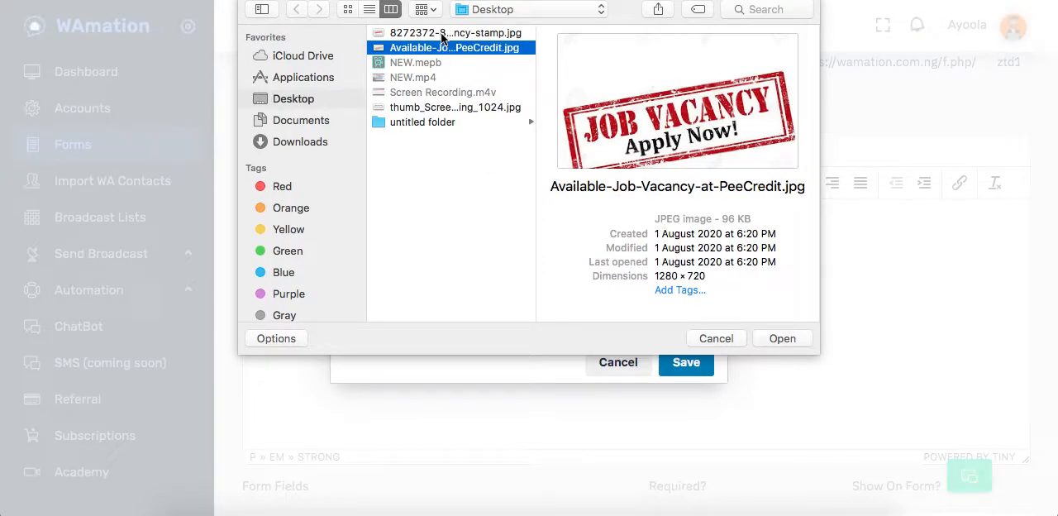
click(784, 338)
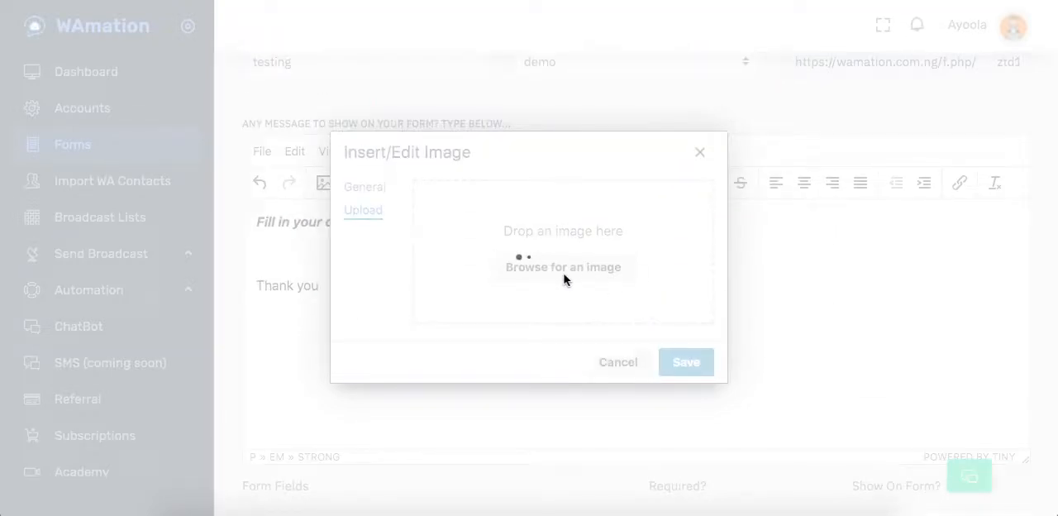
Insert the uploaded image at a width of 500 and scale it down proportionally to about 351 × 197 pixels.
drag(473, 305, 416, 306)
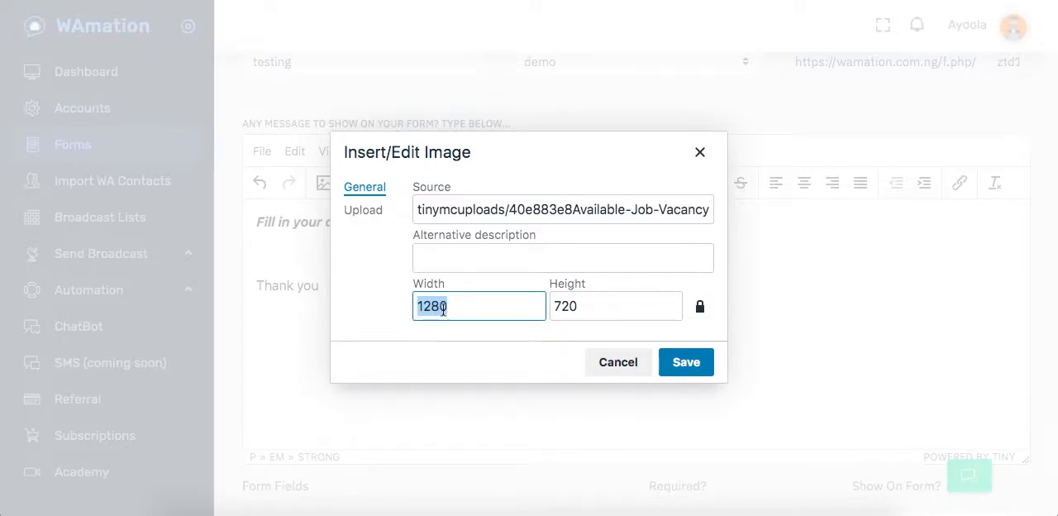
text(500)
click(696, 367)
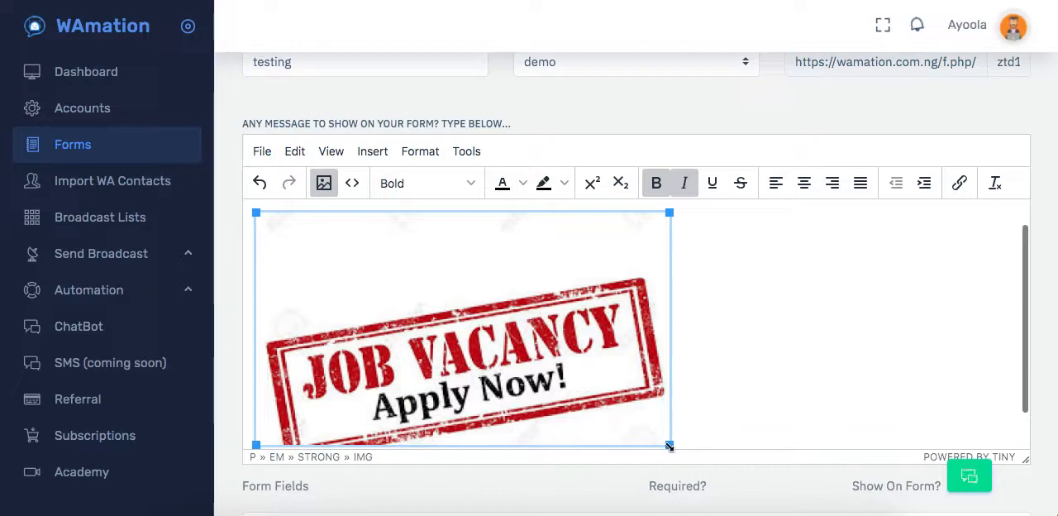
drag(668, 445, 549, 385)
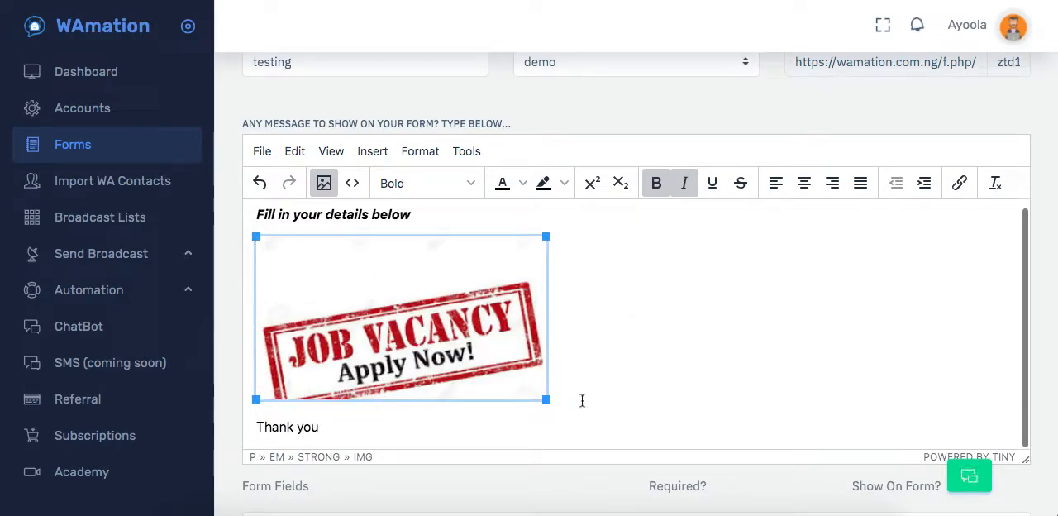
Add the line "tgfff ff" below "Thank you" in the message, followed by an empty line.
scroll(589, 382, down, 1)
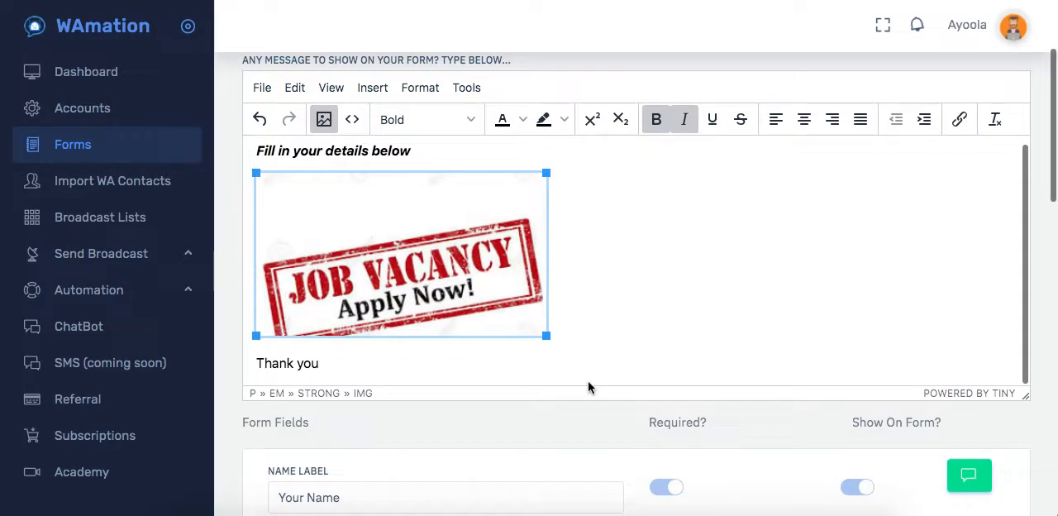
click(372, 363)
key(Return)
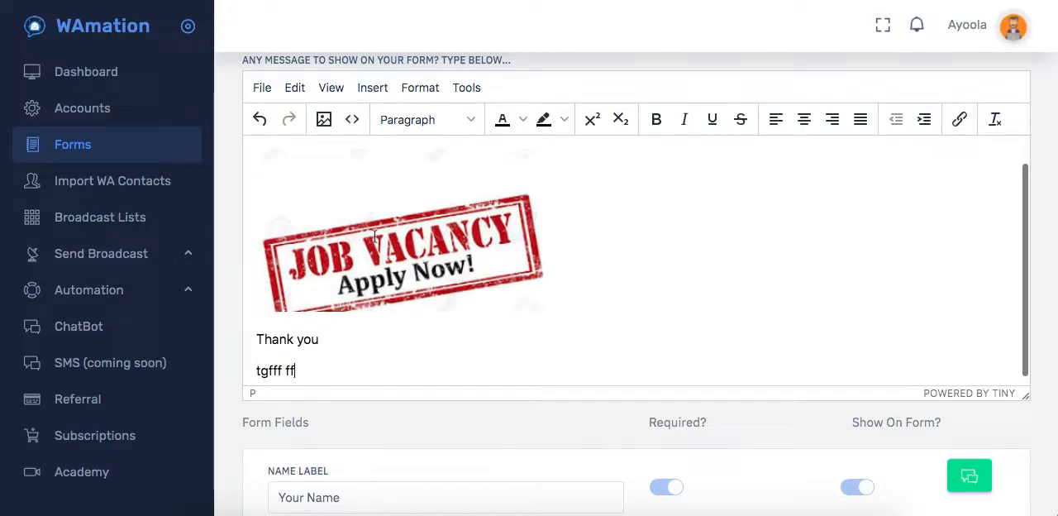
key(Return)
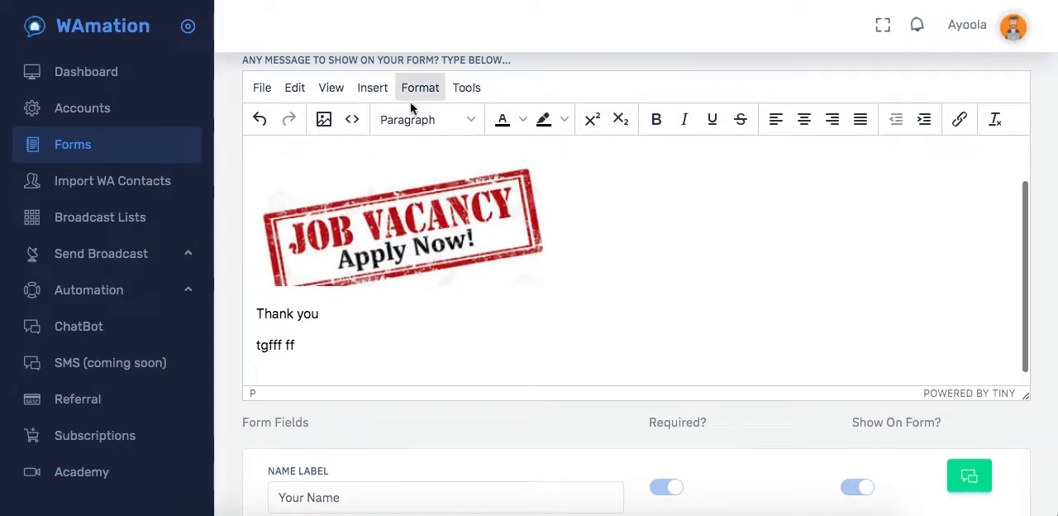
Examine the HTML source code of the form message and close it without saving.
click(352, 122)
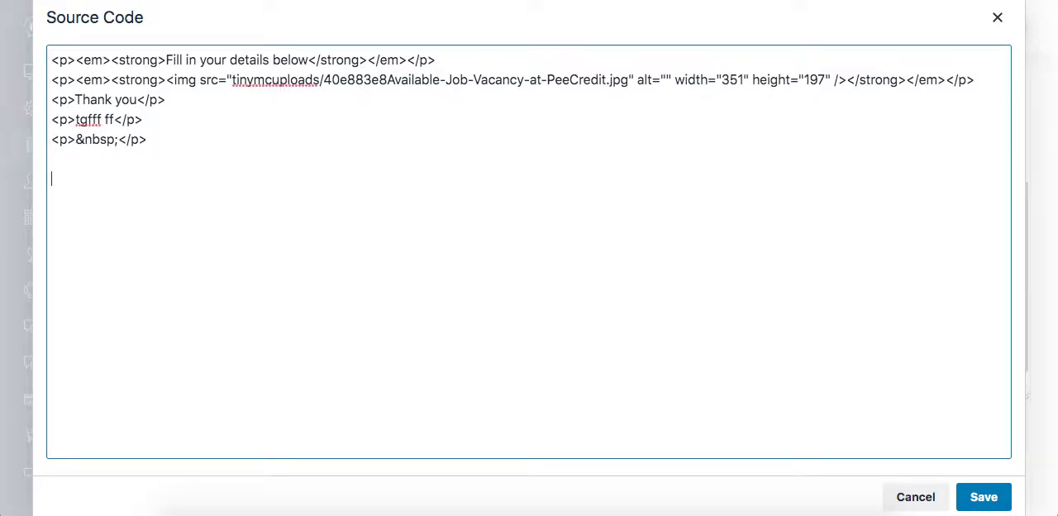
click(915, 496)
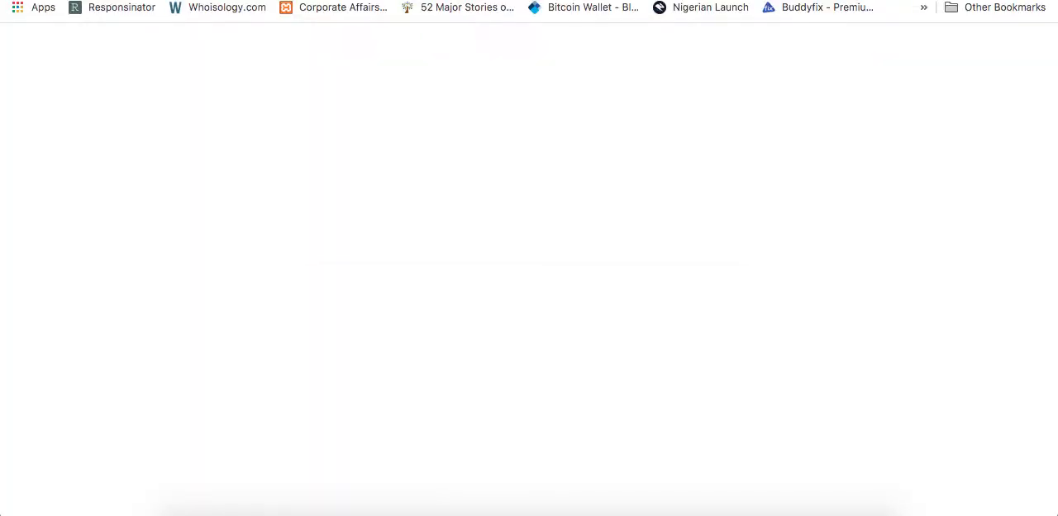
Go to YouTube in the new browser tab and open the video "Troy Achilles Spear Throw Full Scene".
text(youtu)
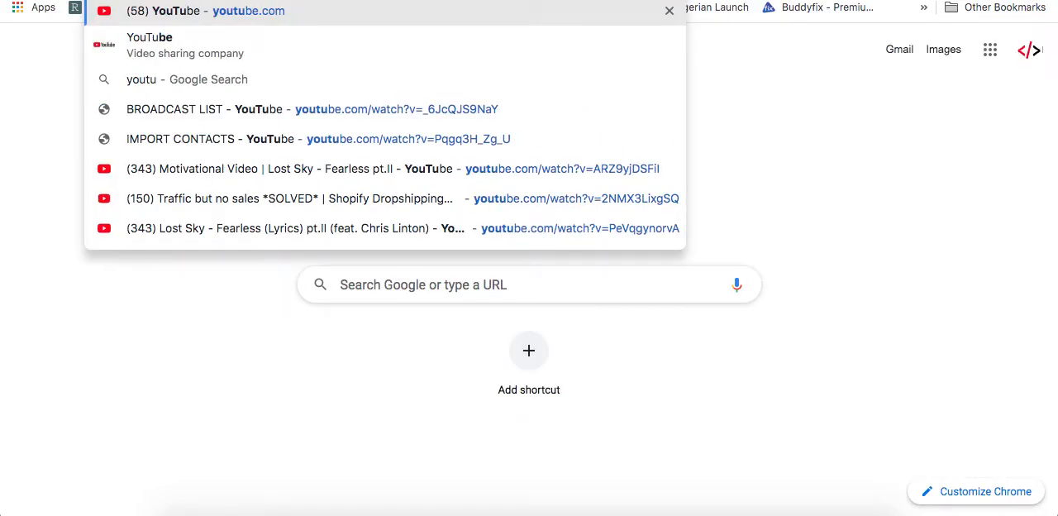
click(425, 22)
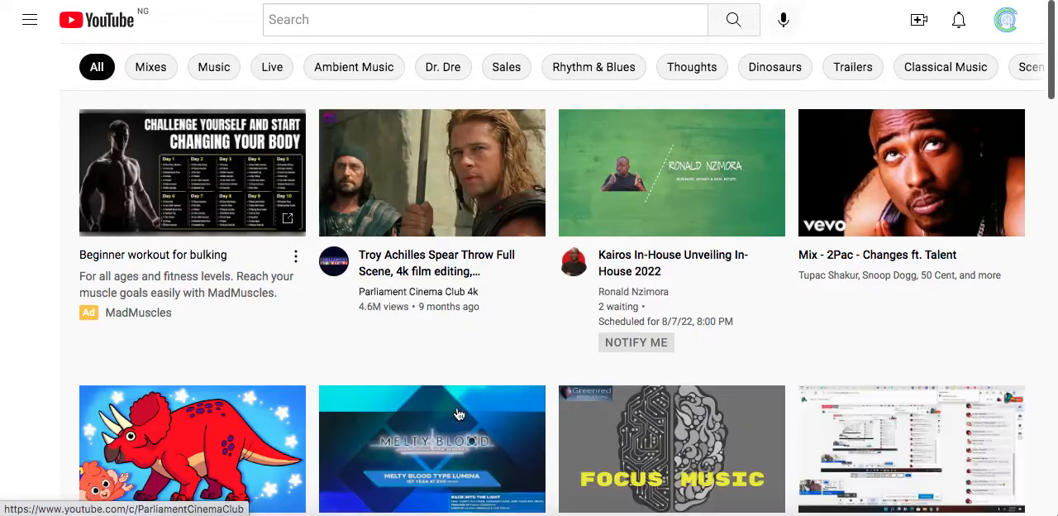
click(459, 179)
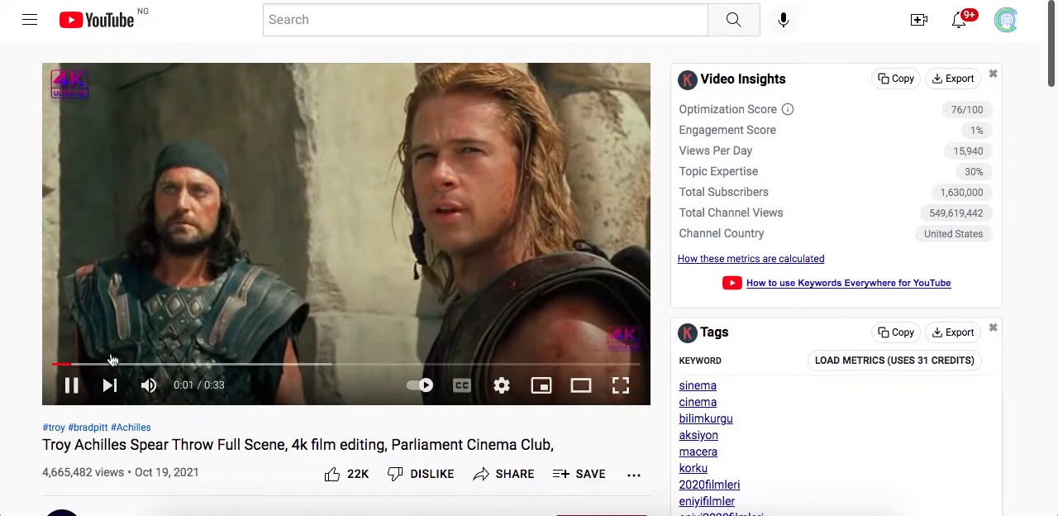
Pause the Troy Achilles video and copy its embed code.
click(71, 384)
right_click(259, 202)
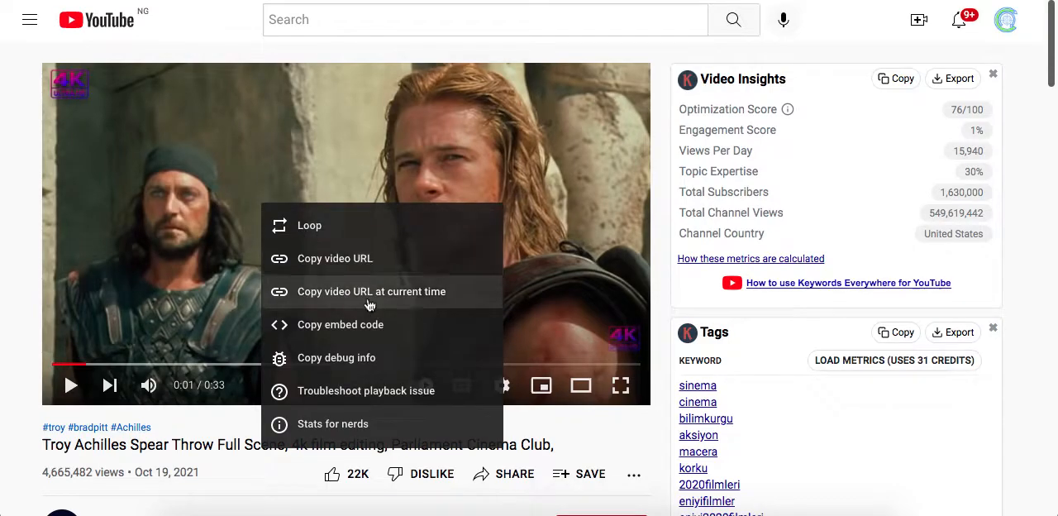
click(376, 324)
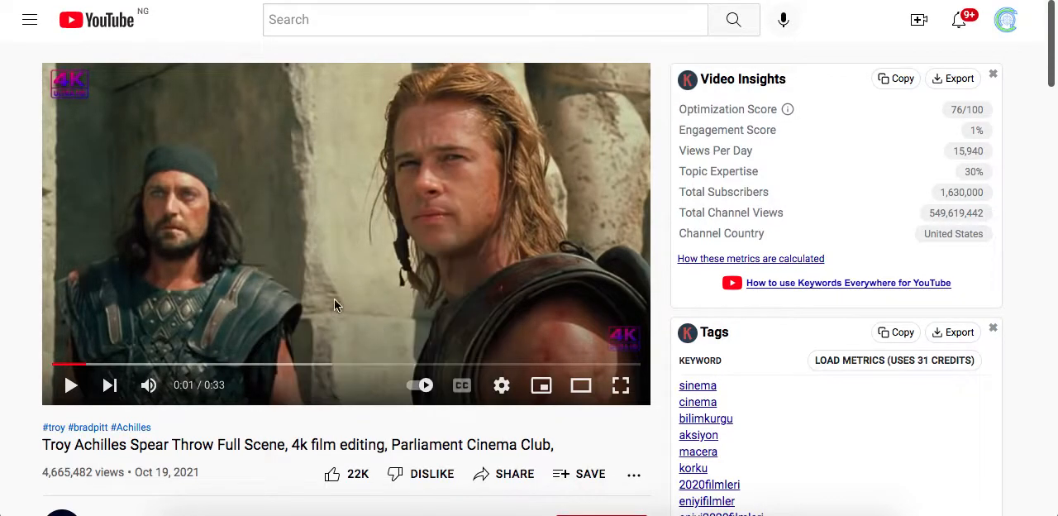
right_click(331, 211)
click(376, 328)
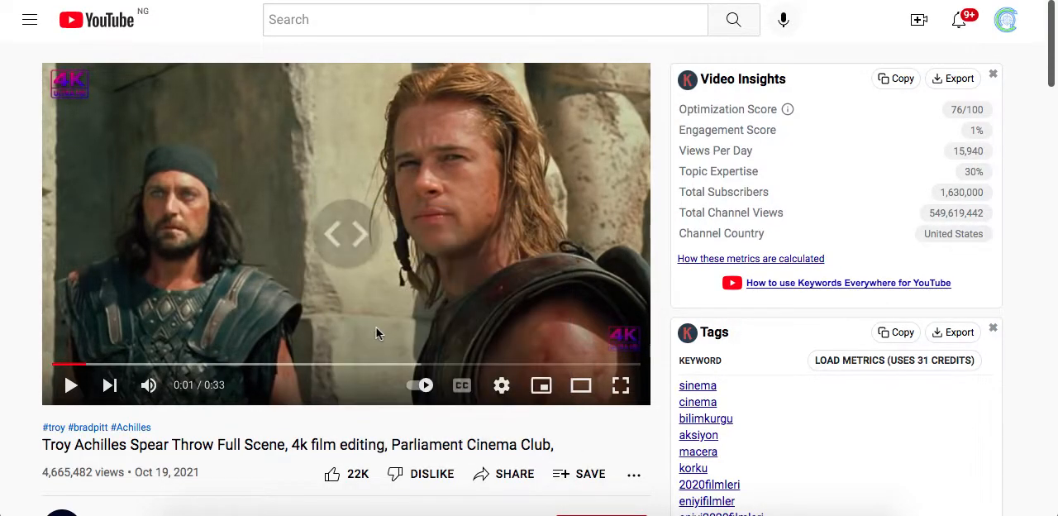
Back in WAmation, paste the video's embed code at the end of the form message's HTML source, save it and check the embedded video.
key(Return)
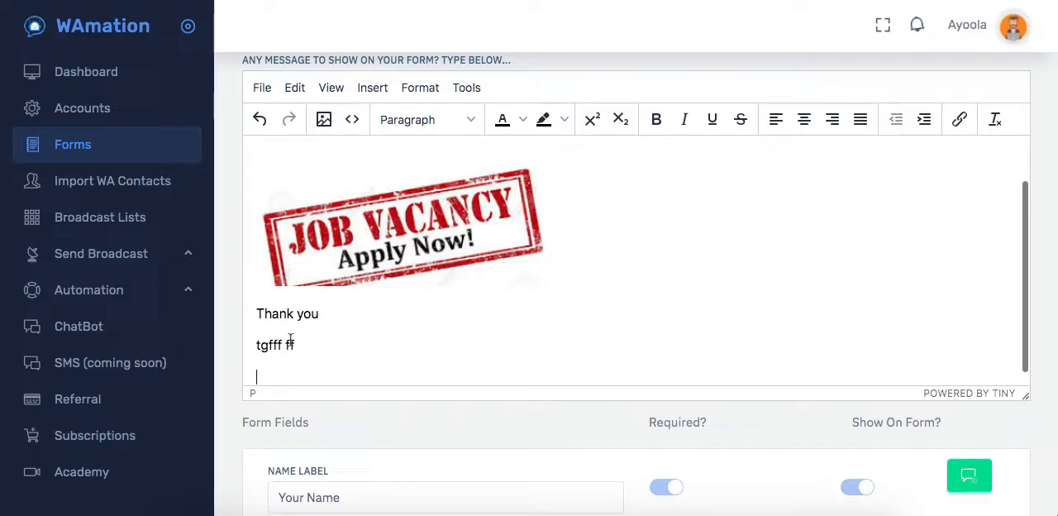
click(353, 122)
click(165, 145)
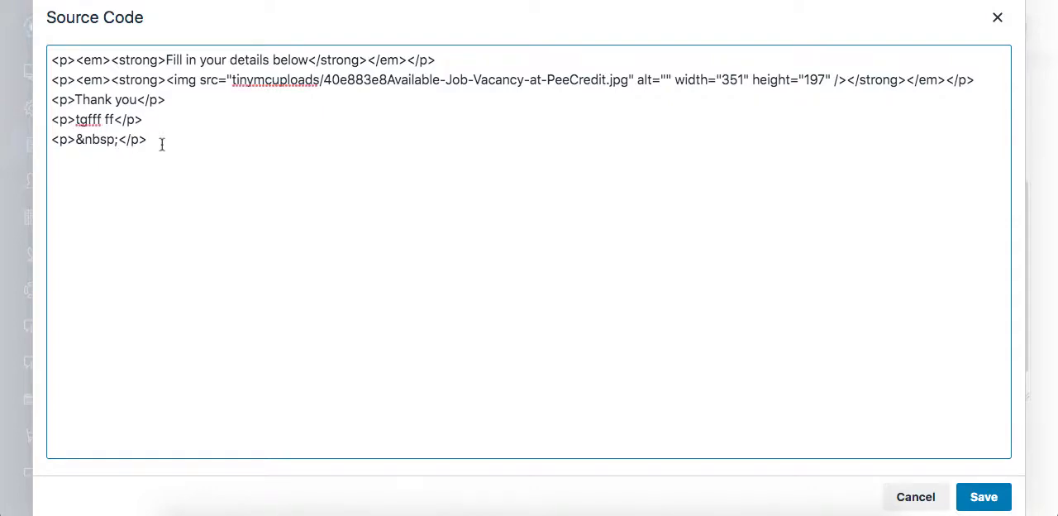
right_click(96, 161)
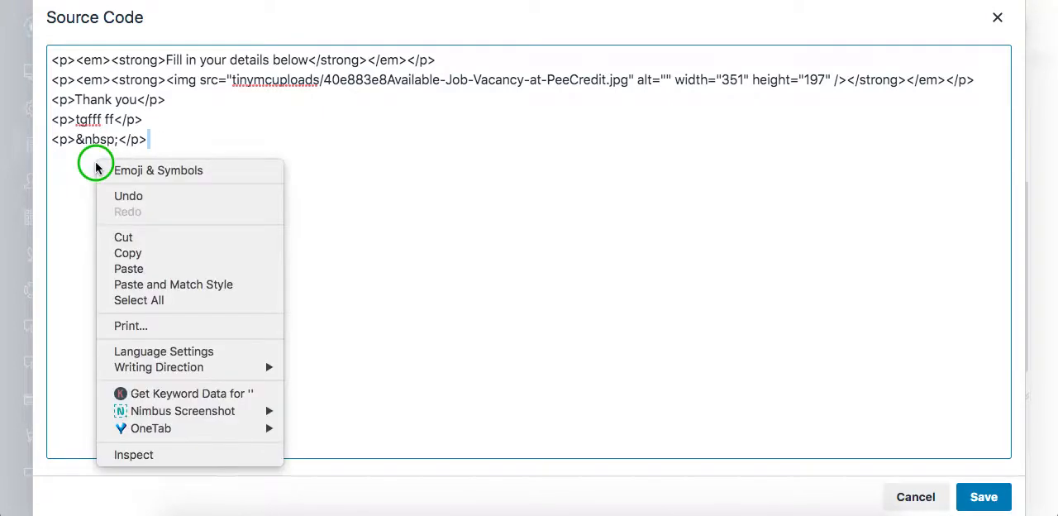
click(146, 268)
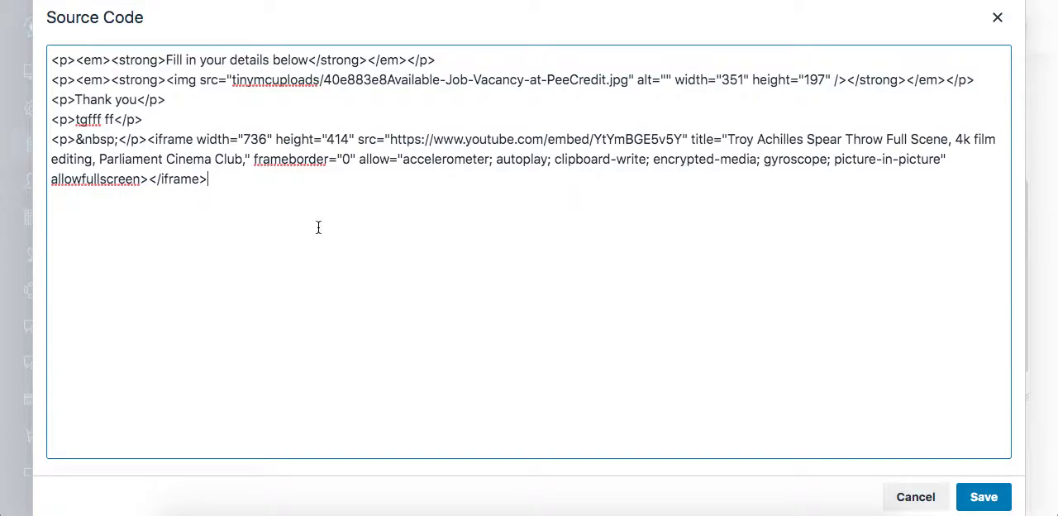
click(983, 497)
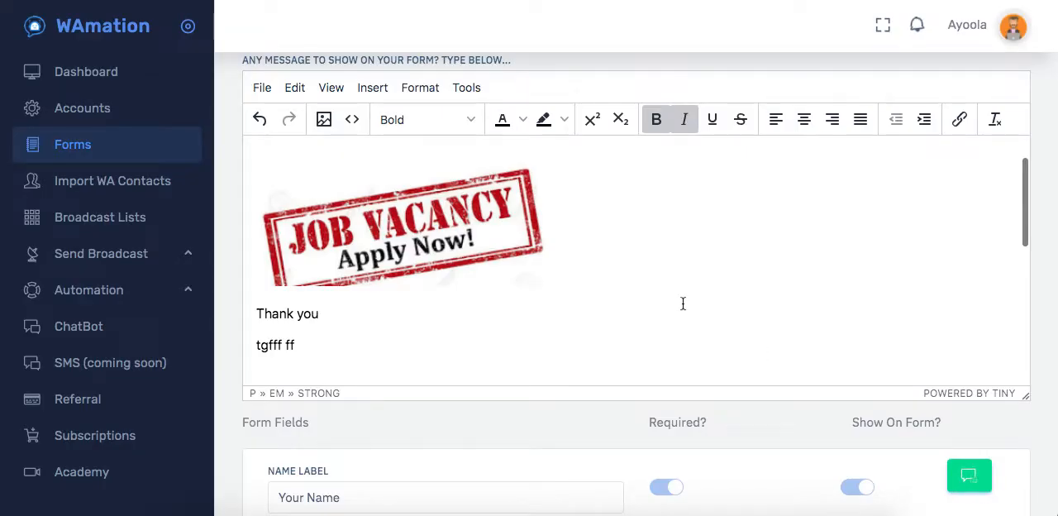
scroll(701, 274, down, 5)
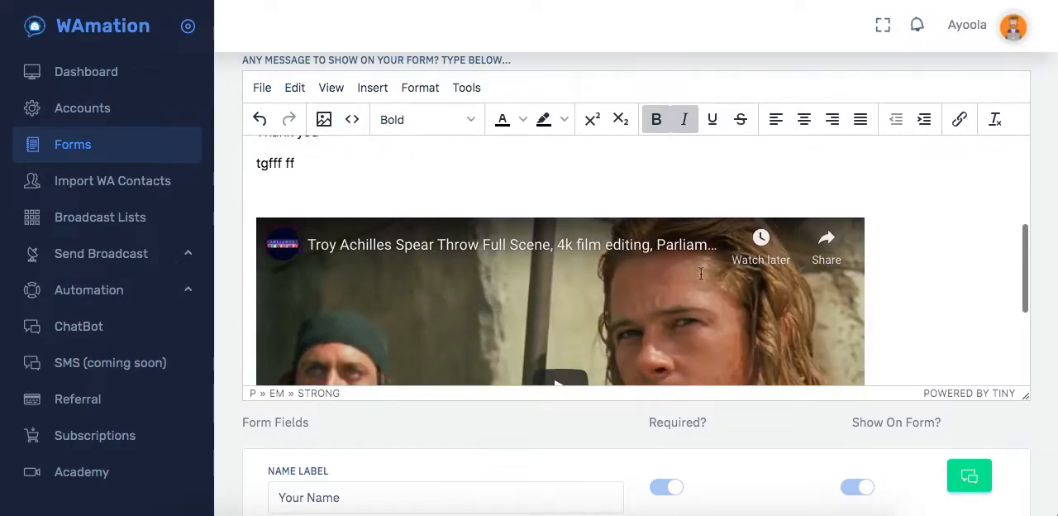
scroll(701, 273, down, 2)
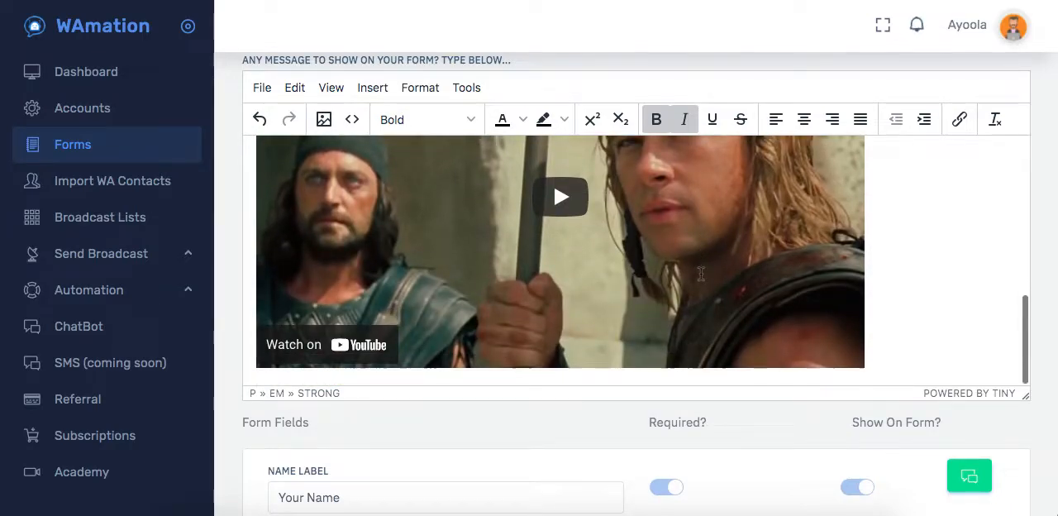
click(898, 291)
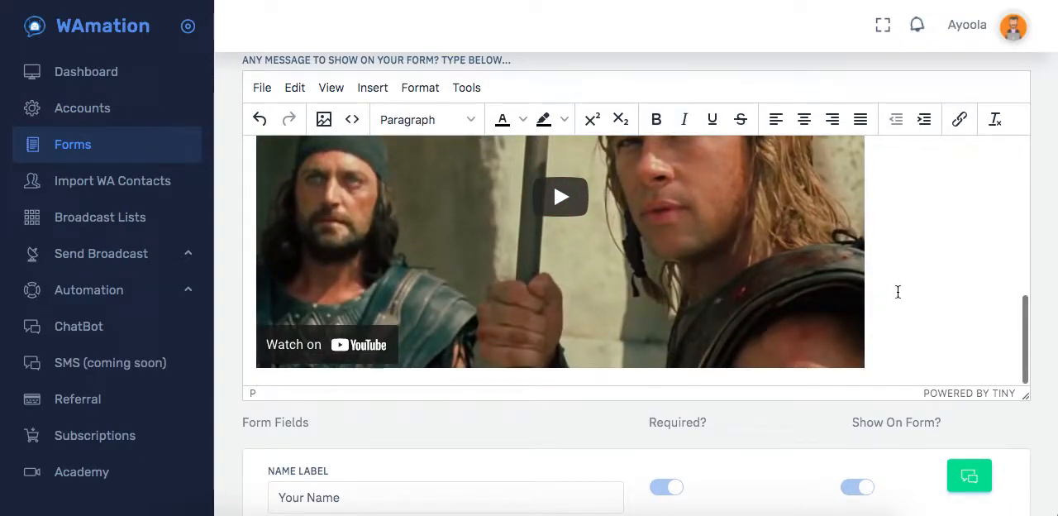
click(775, 119)
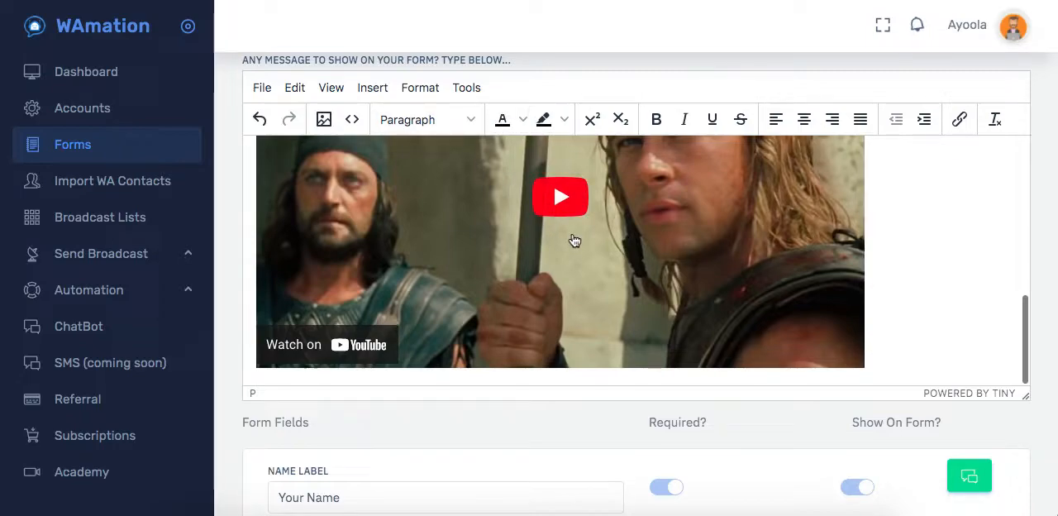
Enable the email address field to show on the form.
scroll(992, 409, down, 2)
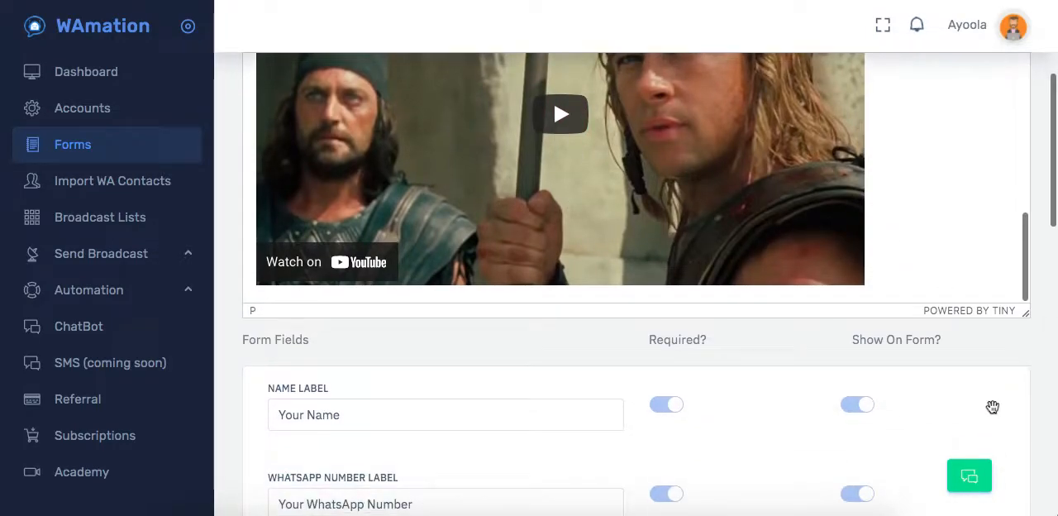
scroll(1035, 337, down, 5)
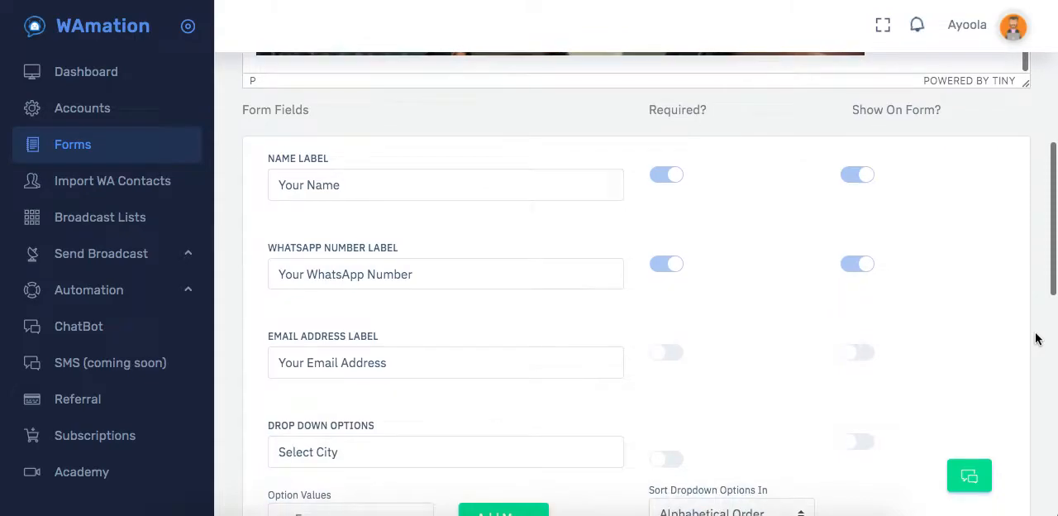
scroll(1035, 337, down, 1)
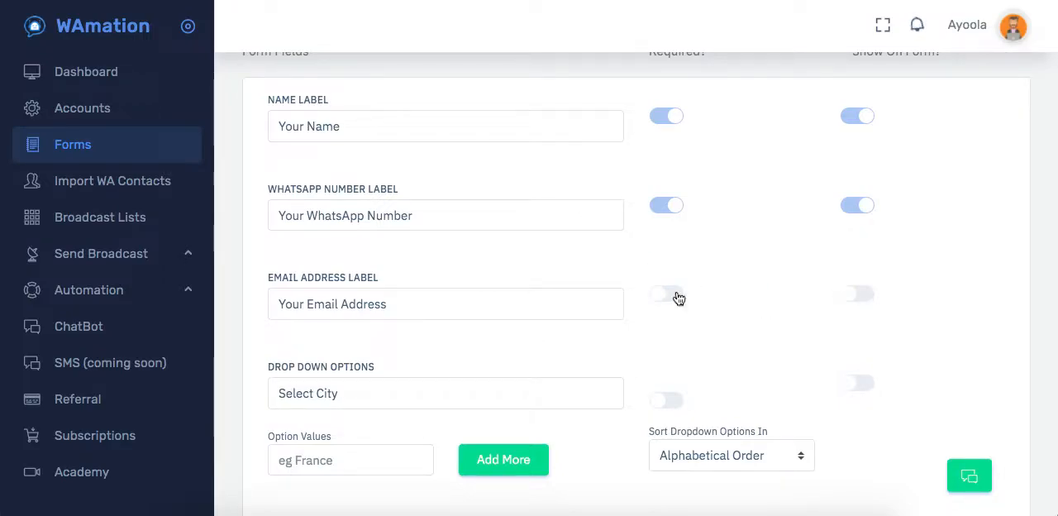
scroll(773, 248, up, 1)
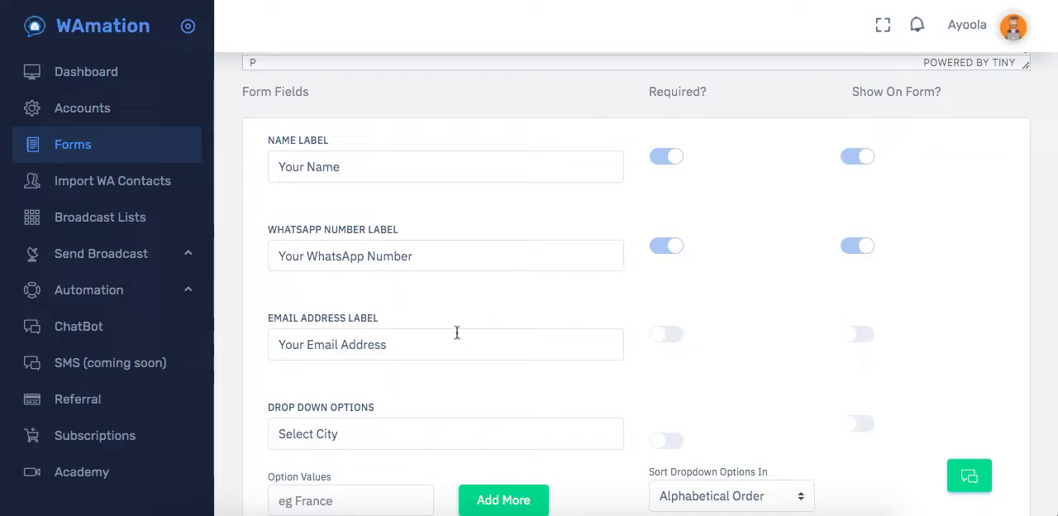
click(858, 338)
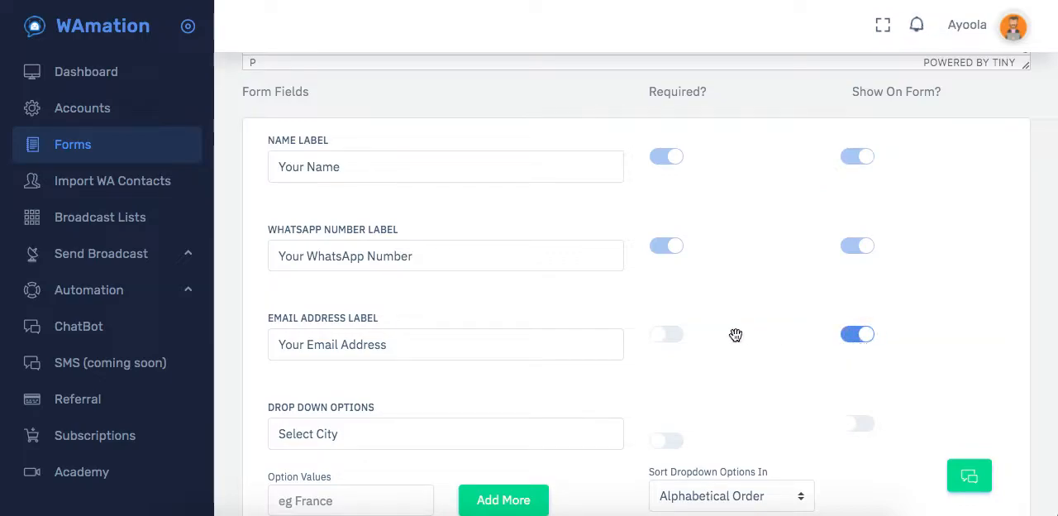
Toggle the email address field's Required setting on and back off.
double_click(671, 90)
click(662, 334)
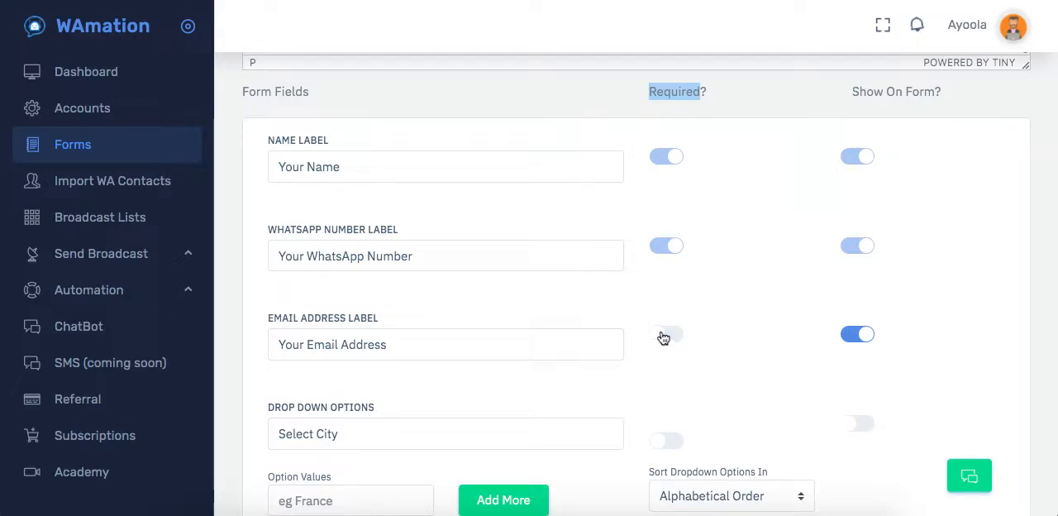
click(662, 336)
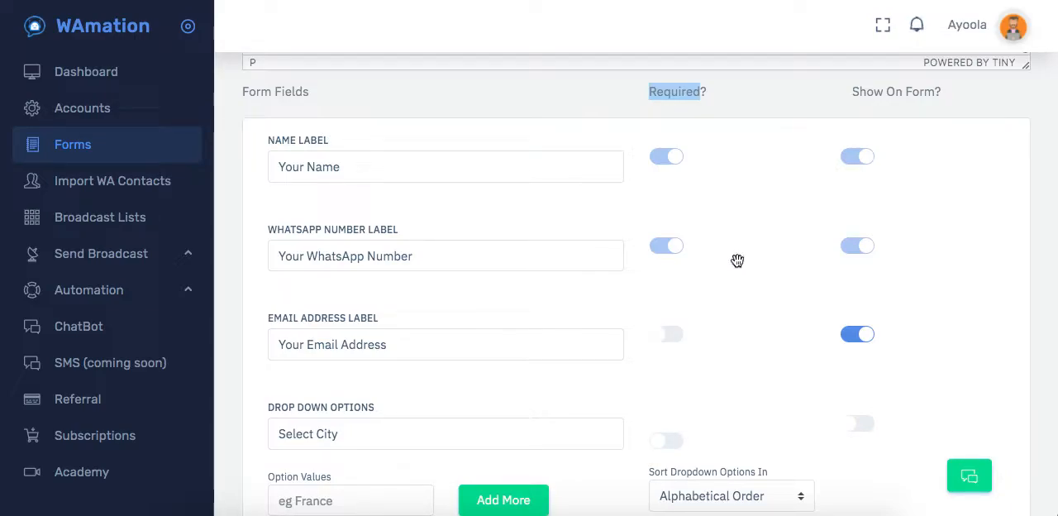
click(668, 334)
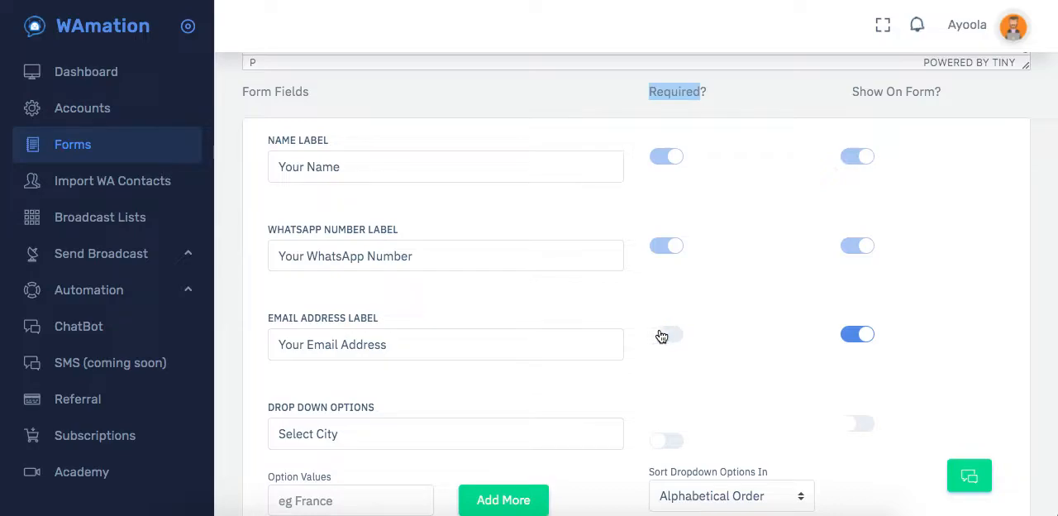
click(662, 335)
click(663, 334)
Change the form's name label to "Your First Name".
scroll(752, 279, down, 3)
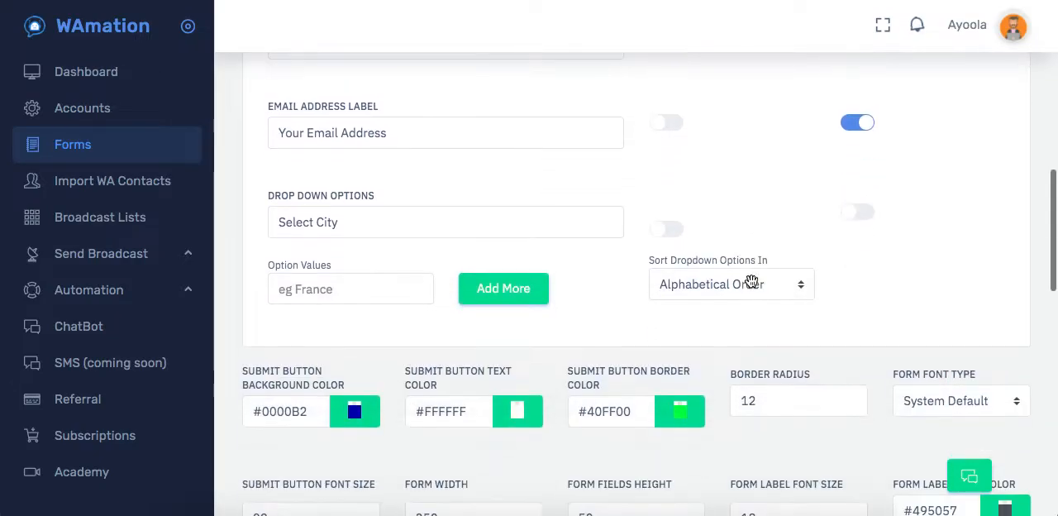
scroll(752, 281, up, 3)
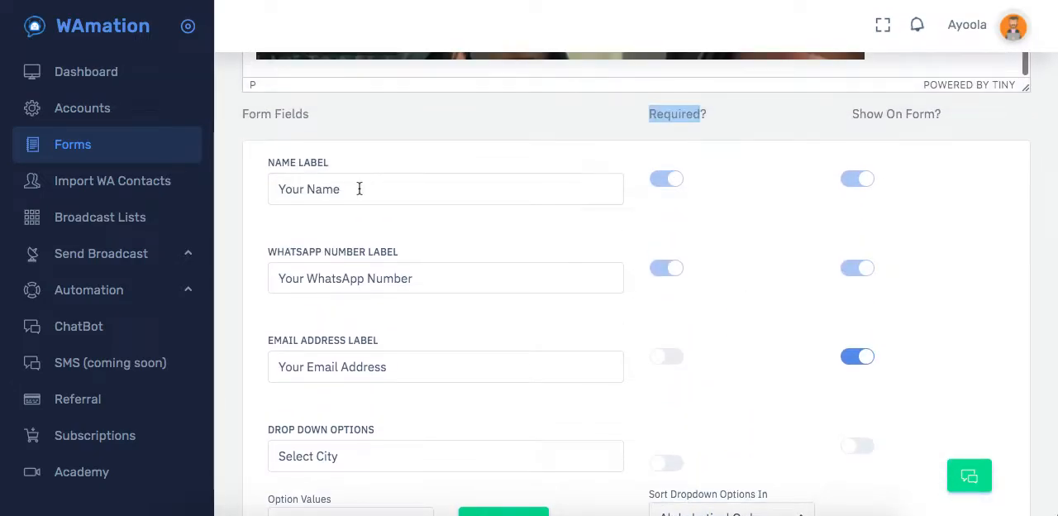
click(360, 189)
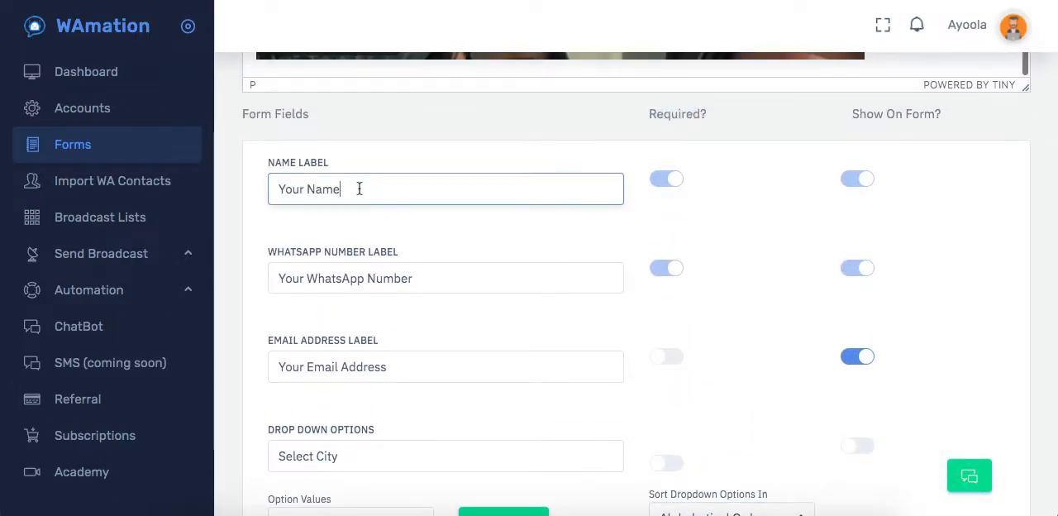
click(302, 189)
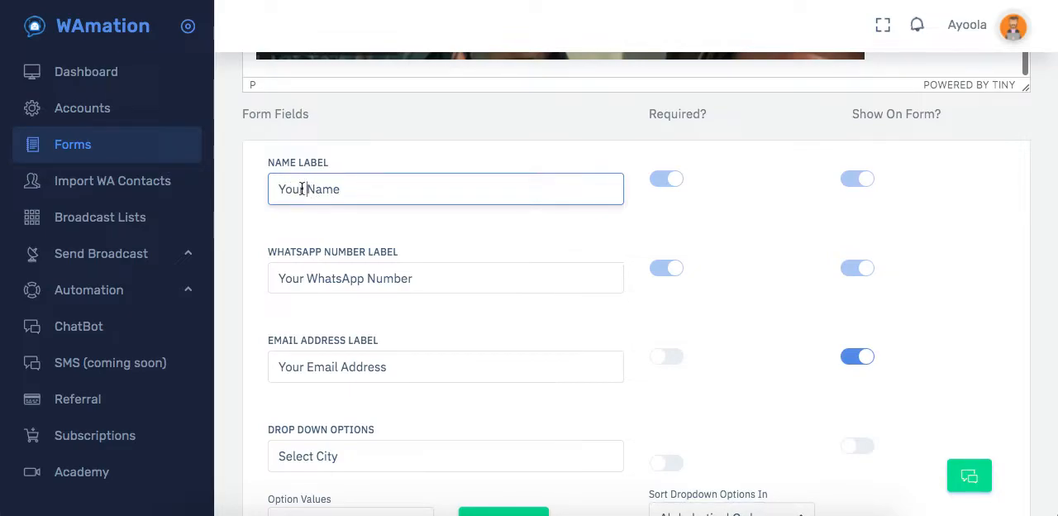
text(First)
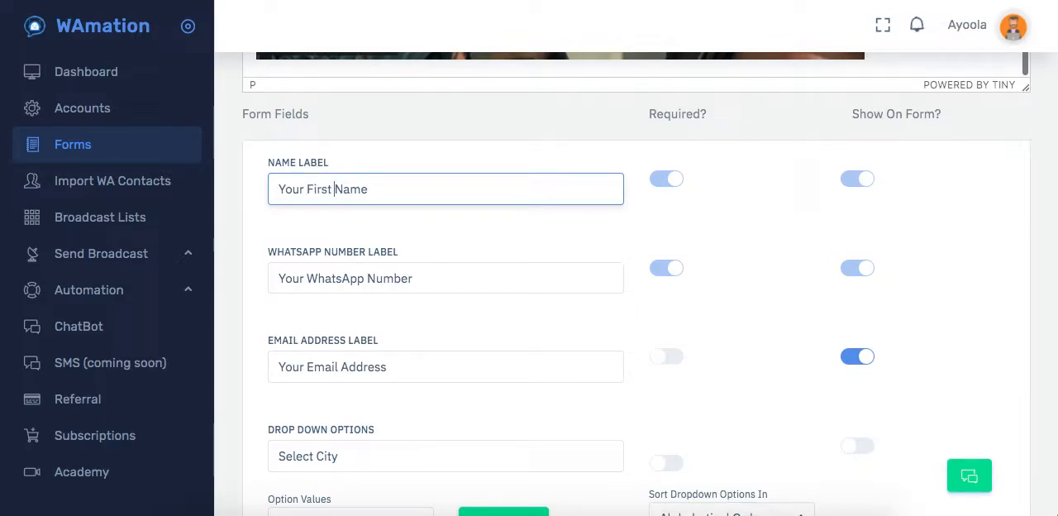
Shorten the email address label to "Your Email".
click(396, 367)
key(BackSpace)
key(BackSpace)
key(BackSpace)
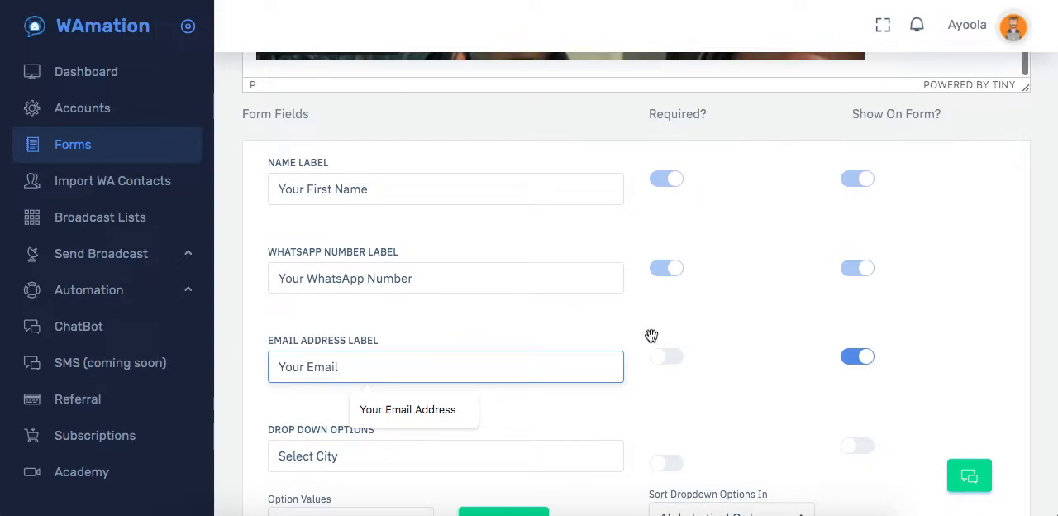
Add France and Abuja as option values for the Select City drop-down.
scroll(955, 366, down, 1)
scroll(955, 366, down, 1)
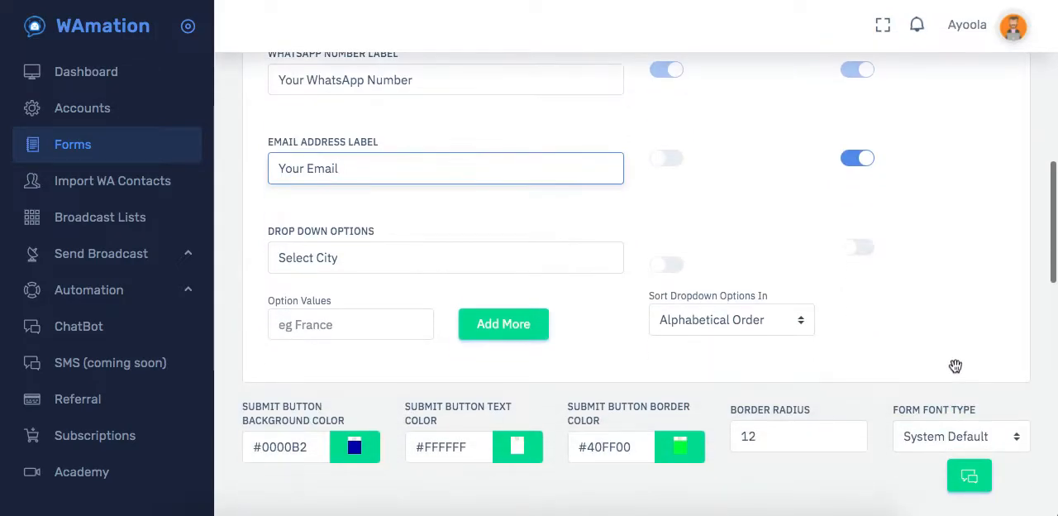
click(385, 257)
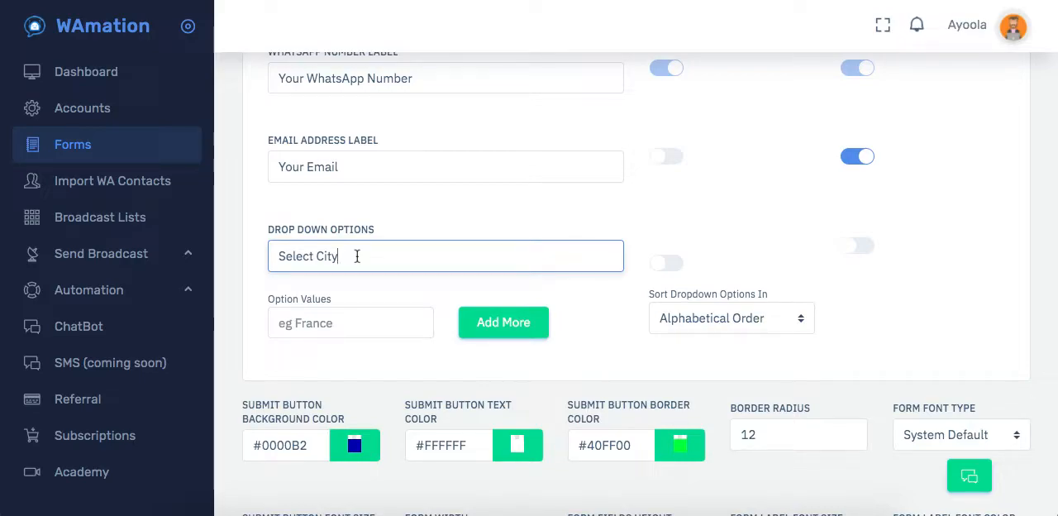
click(350, 323)
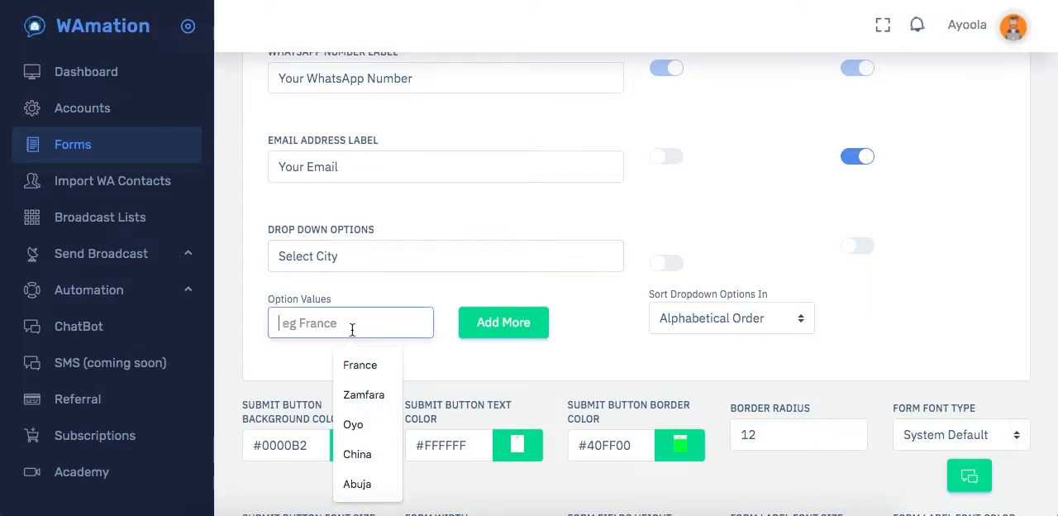
click(360, 364)
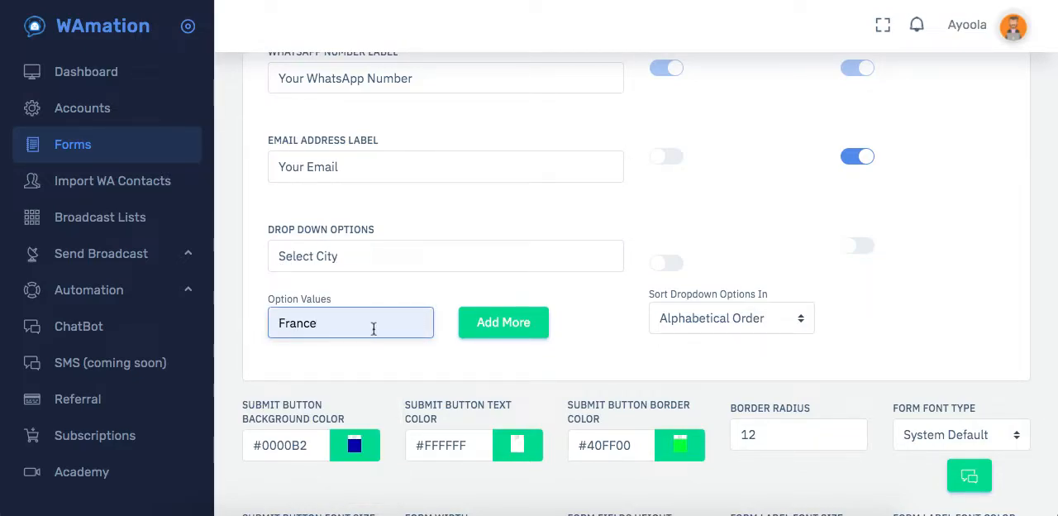
click(505, 323)
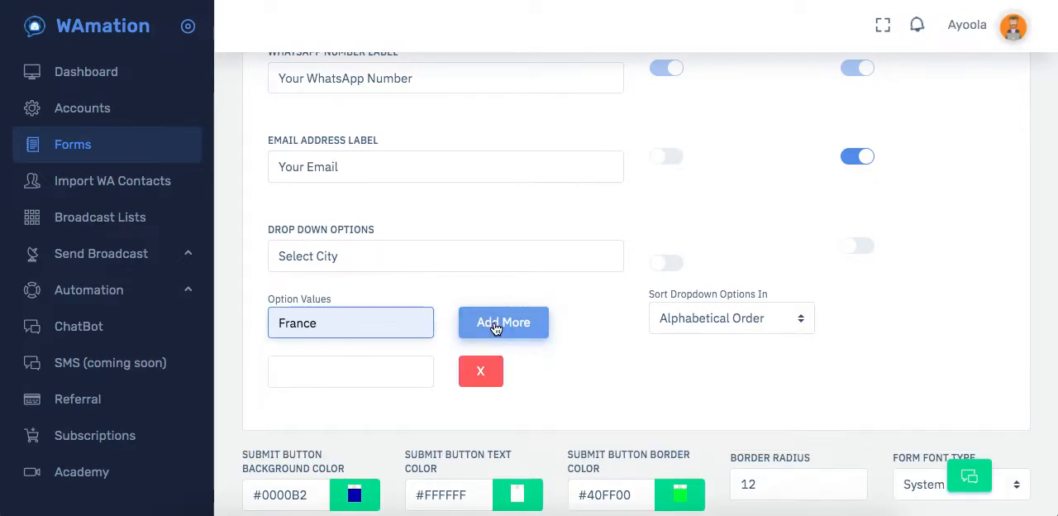
click(351, 378)
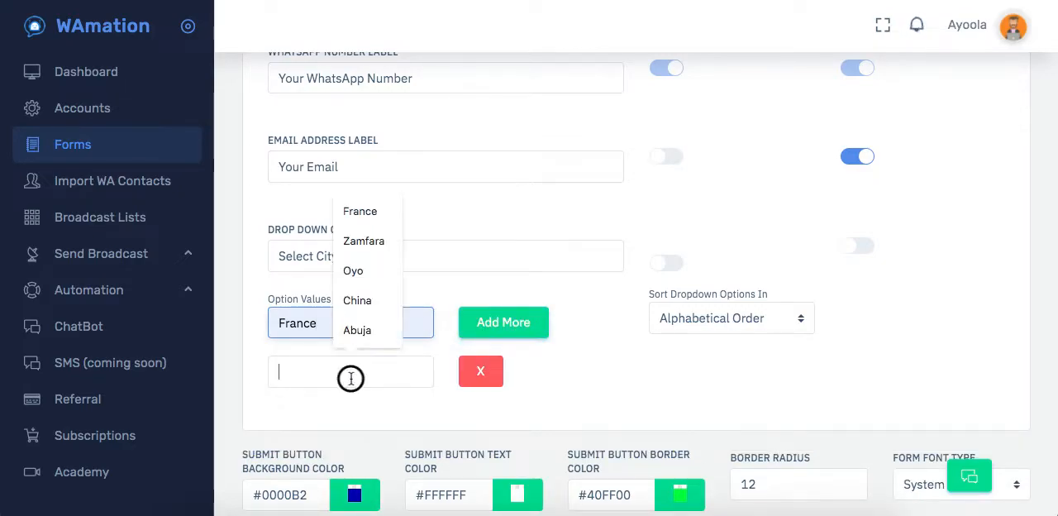
click(361, 330)
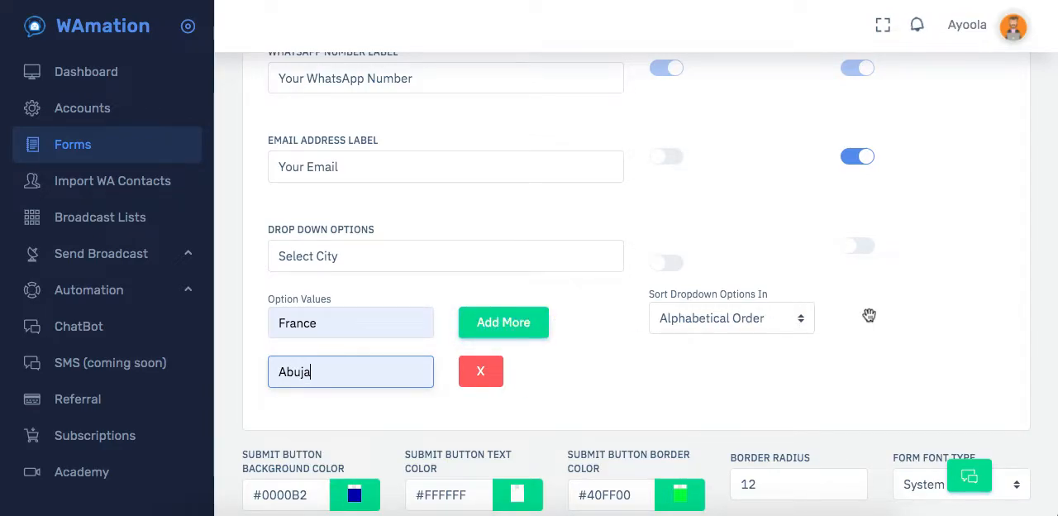
scroll(805, 386, down, 2)
click(741, 217)
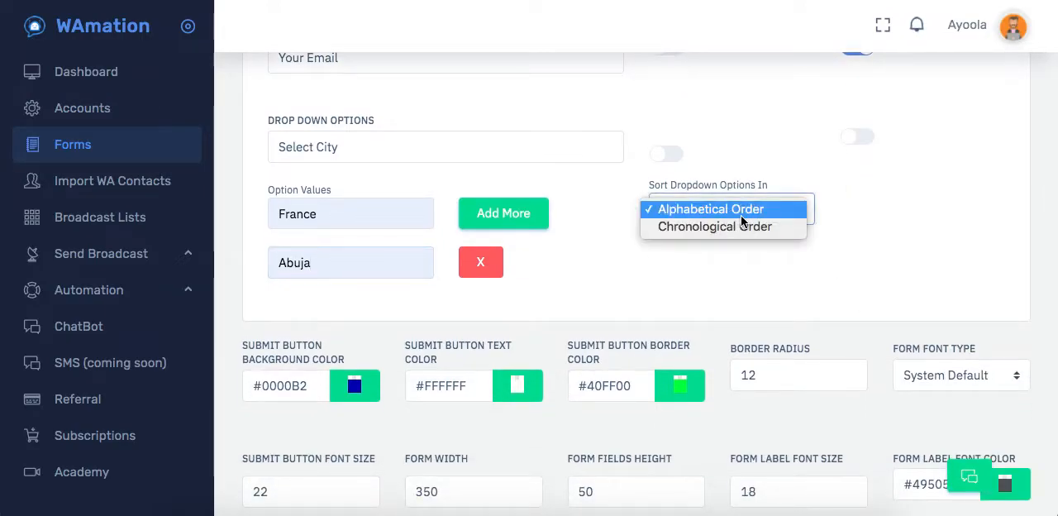
click(597, 242)
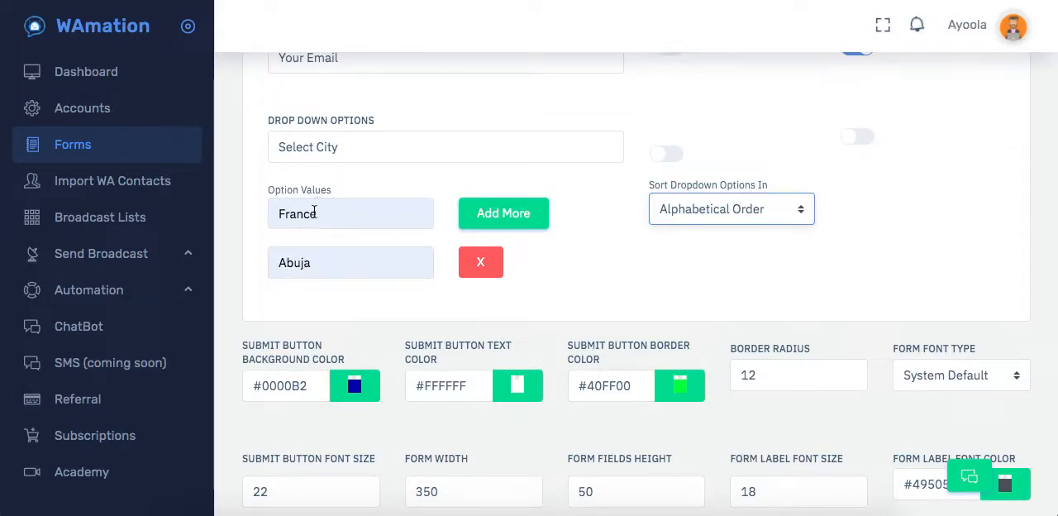
Add China as a third drop-down option value and sort the options in Chronological Order.
click(483, 213)
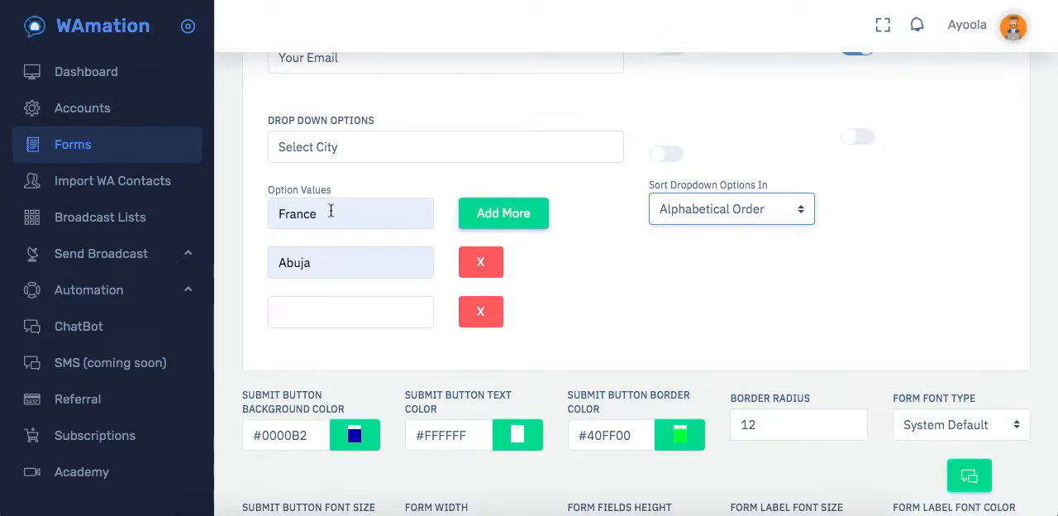
click(308, 318)
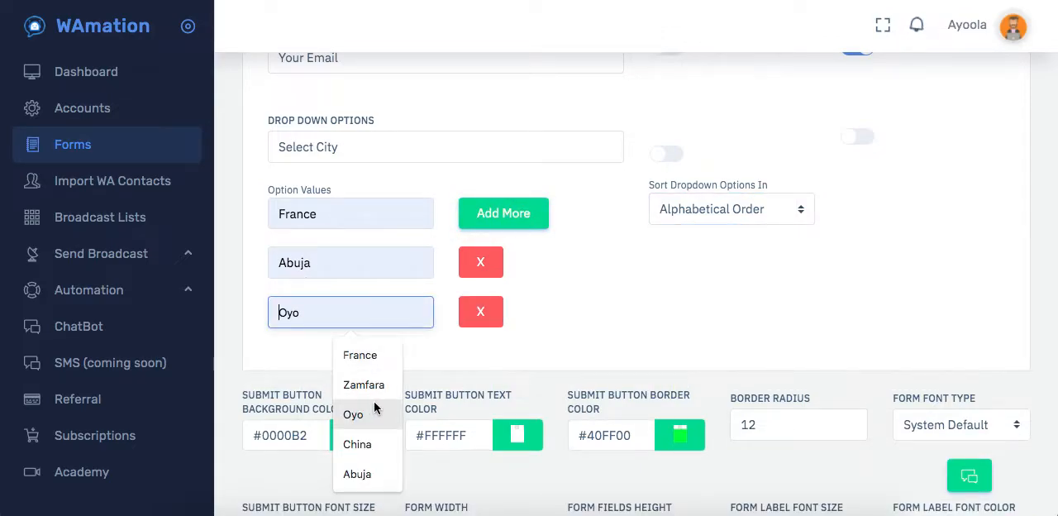
click(358, 445)
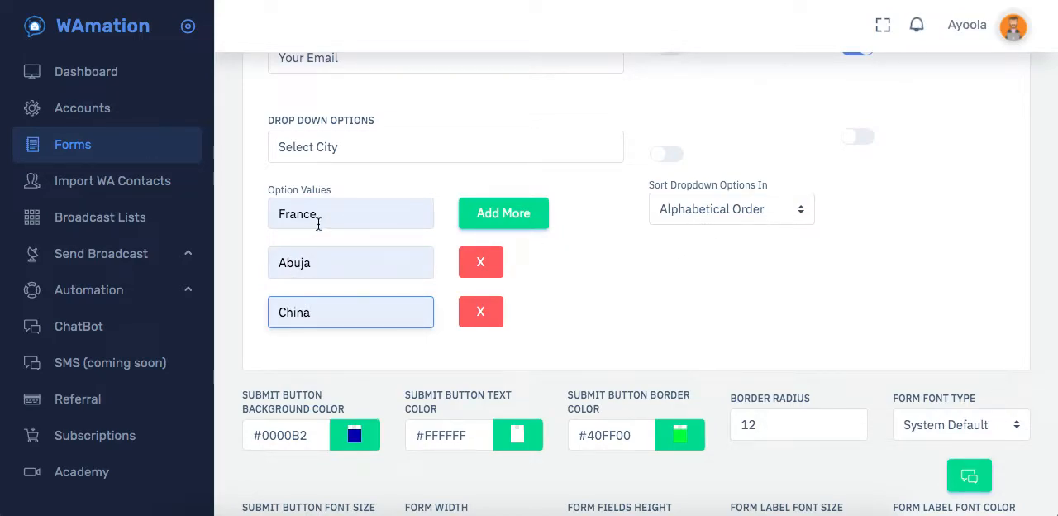
click(668, 207)
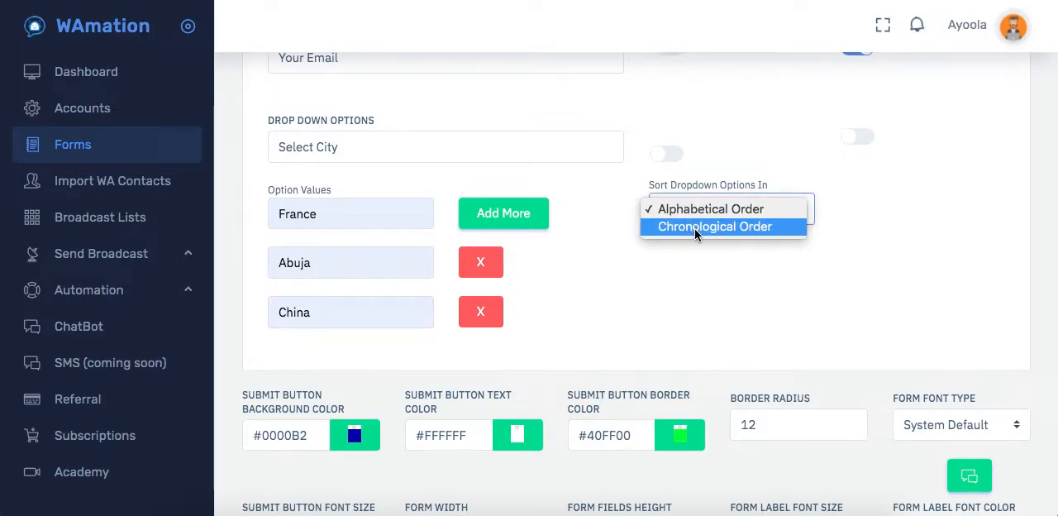
click(694, 226)
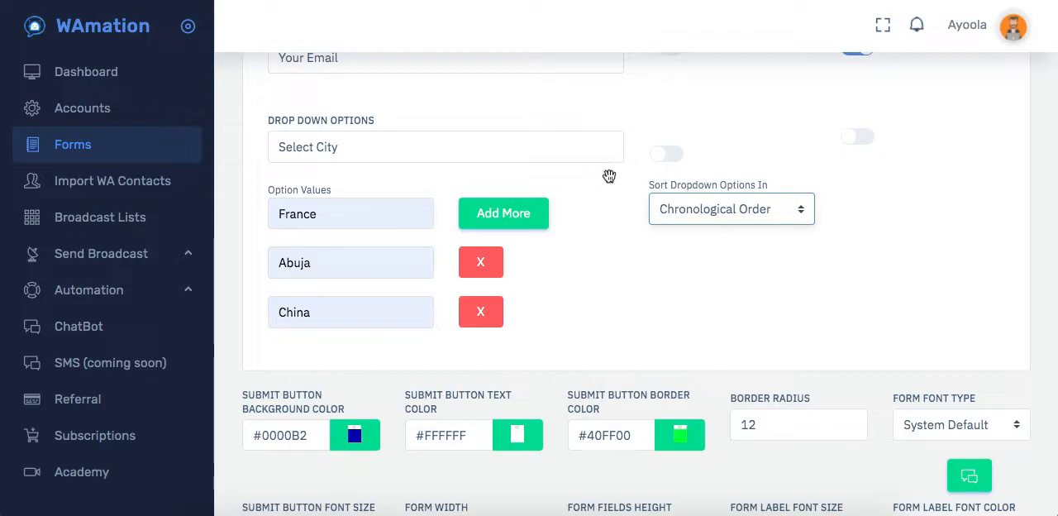
Toggle the Select City drop-down's Show On Form and Required settings on and back off.
scroll(628, 232, up, 1)
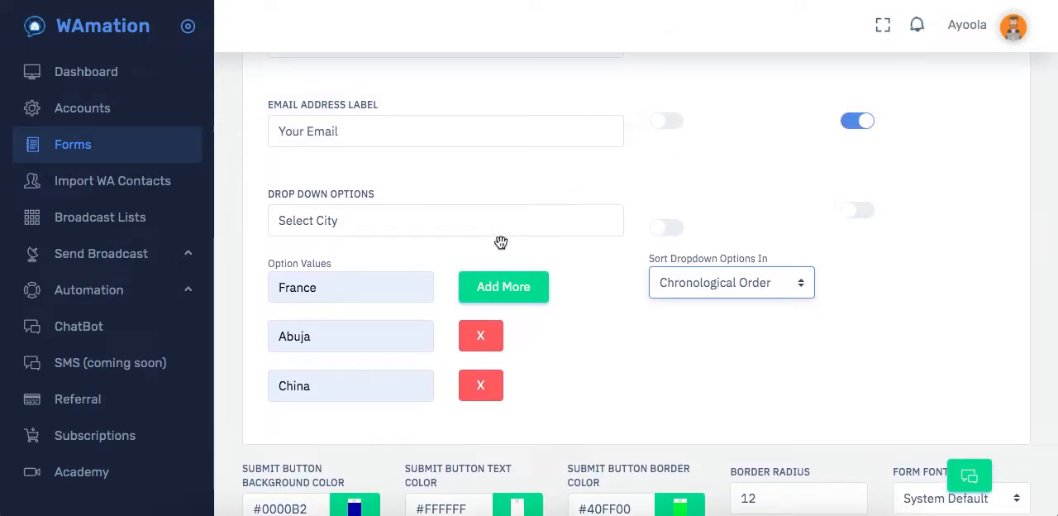
click(853, 211)
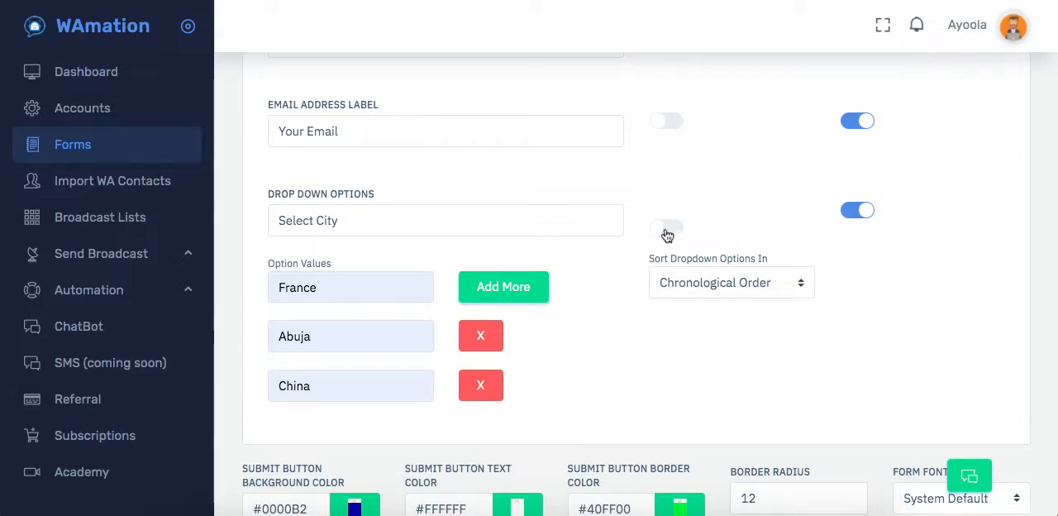
click(663, 232)
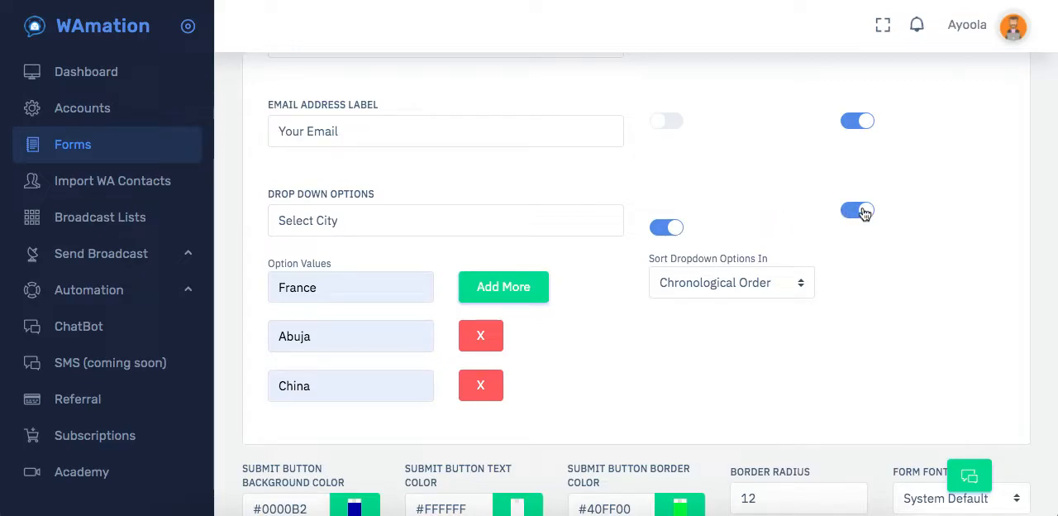
click(863, 212)
click(671, 234)
Examine the form's styling settings, including submit button colours, border radius and form font type.
scroll(623, 344, down, 3)
scroll(537, 311, up, 2)
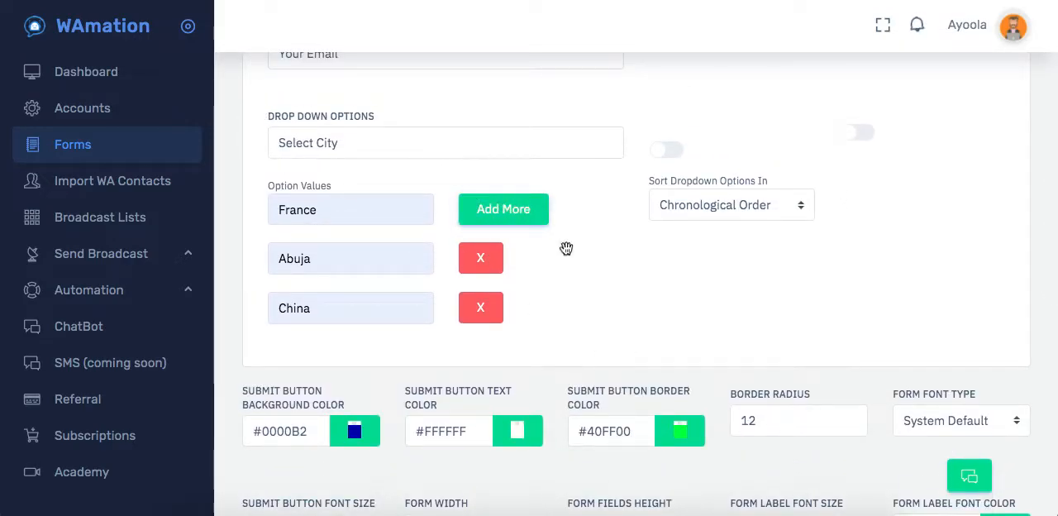
scroll(607, 295, down, 3)
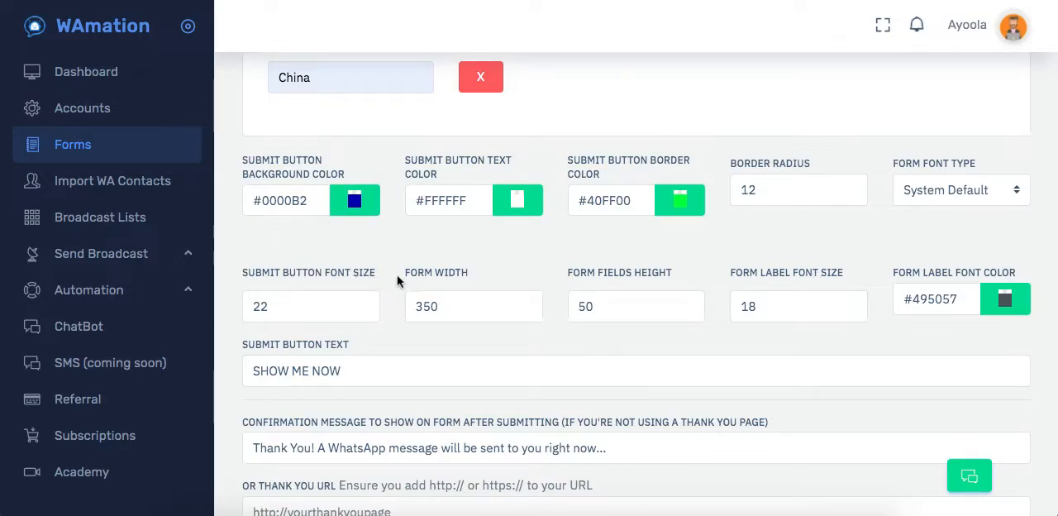
click(358, 205)
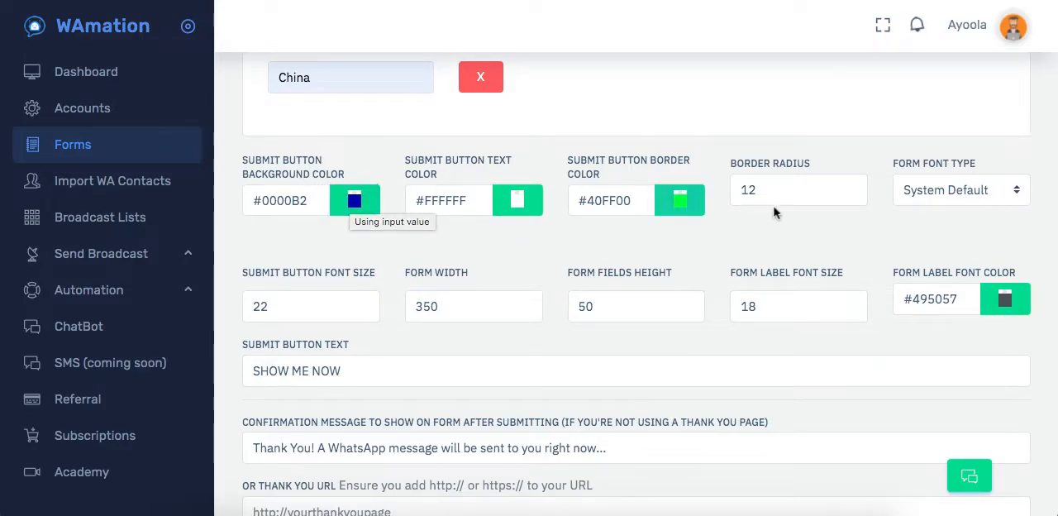
click(937, 188)
click(900, 147)
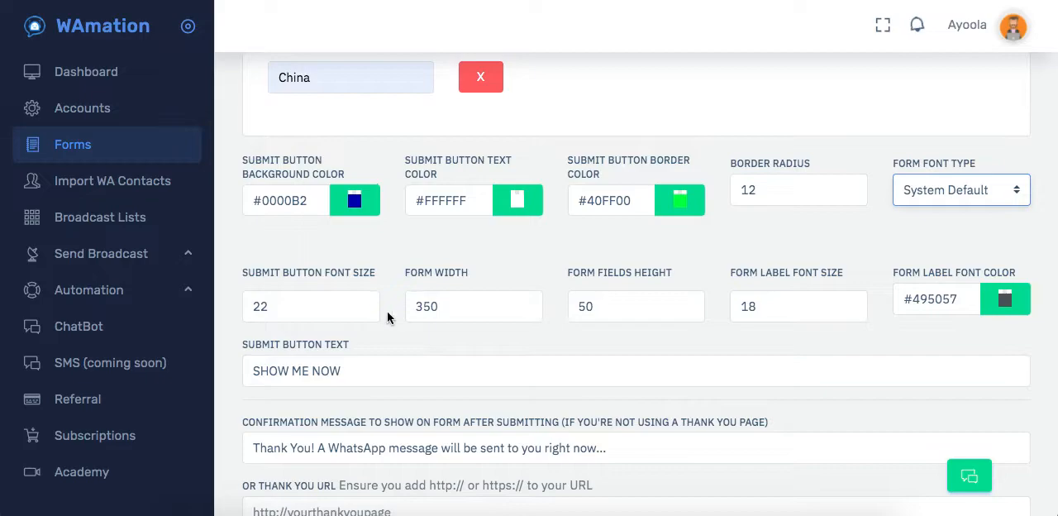
Replace the submit button text with "Take Me There NOW!".
scroll(548, 286, down, 3)
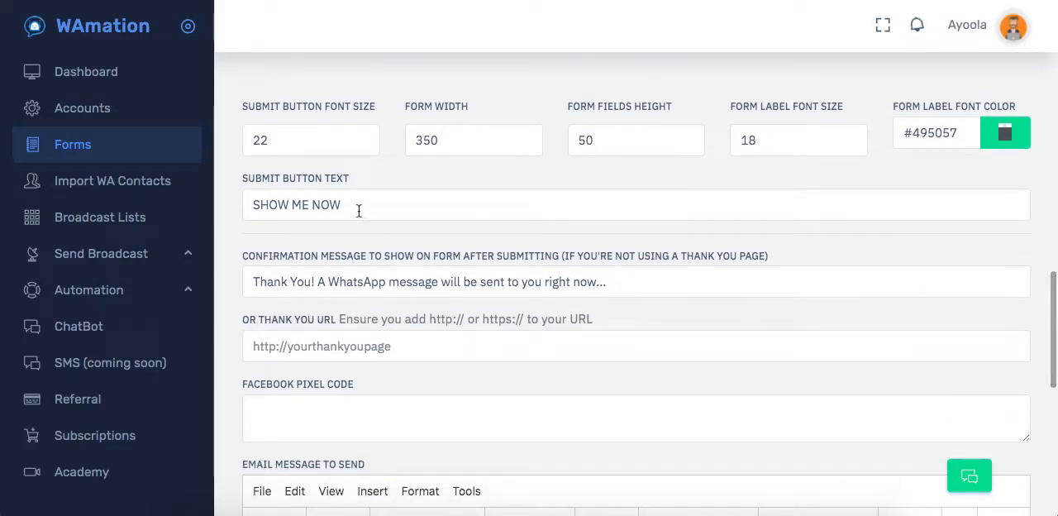
click(359, 210)
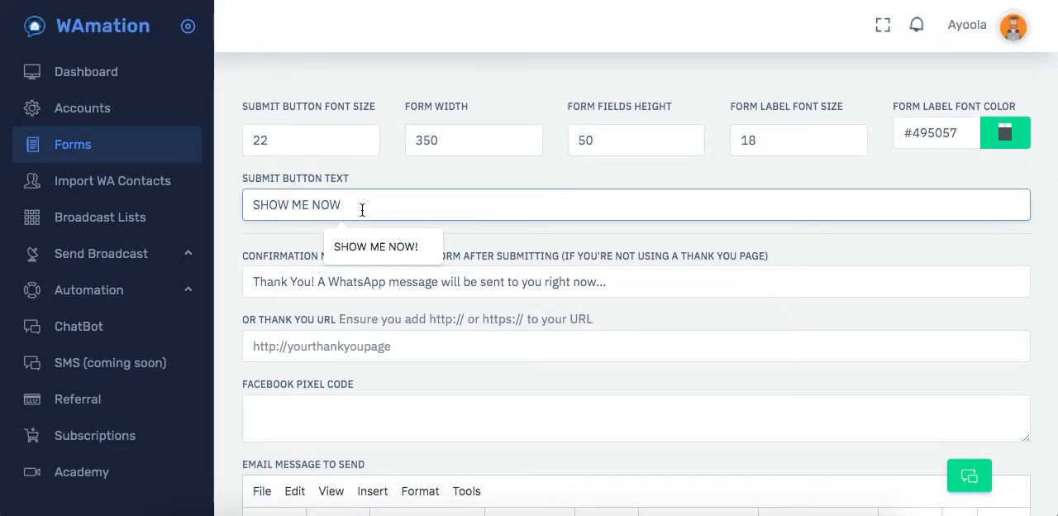
key(BackSpace)
key(BackSpace)
key(BackSpace)
key(BackSpace)
key(BackSpace)
key(BackSpace)
key(BackSpace)
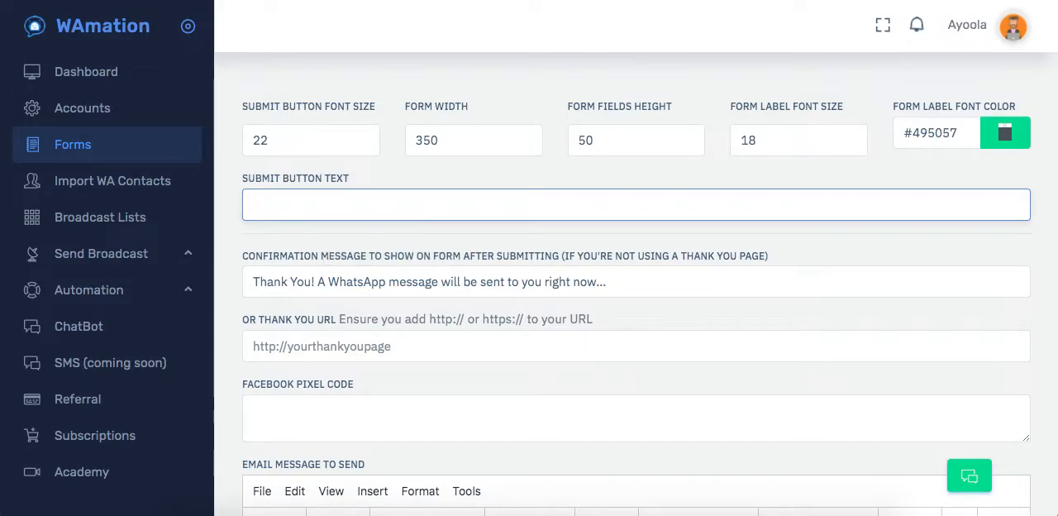
text(TAKE)
click(351, 247)
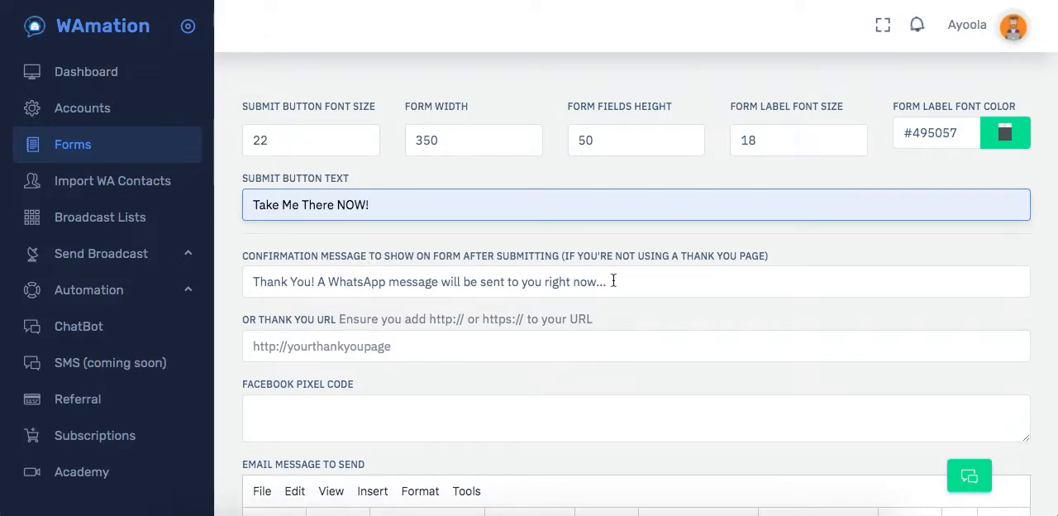
scroll(611, 266, down, 1)
click(624, 227)
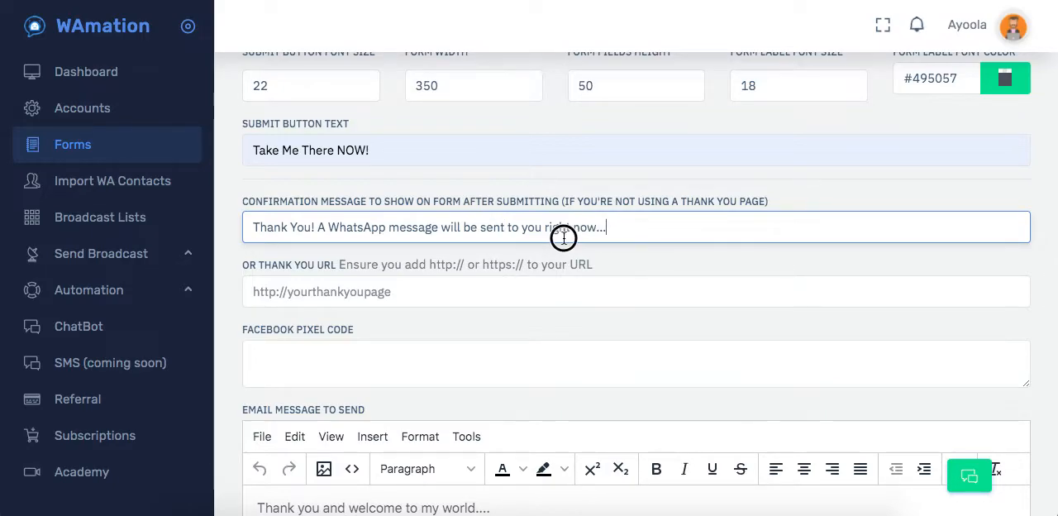
click(387, 290)
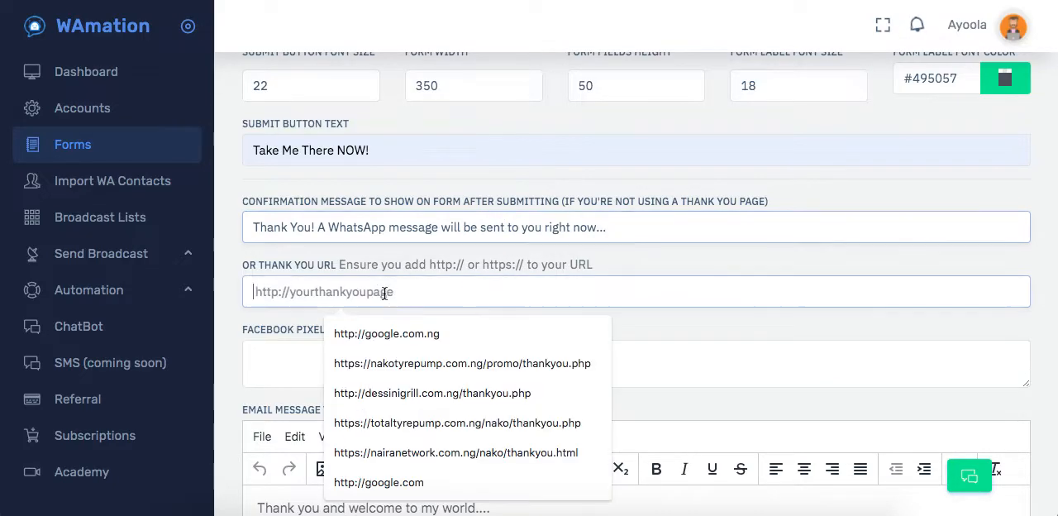
click(359, 263)
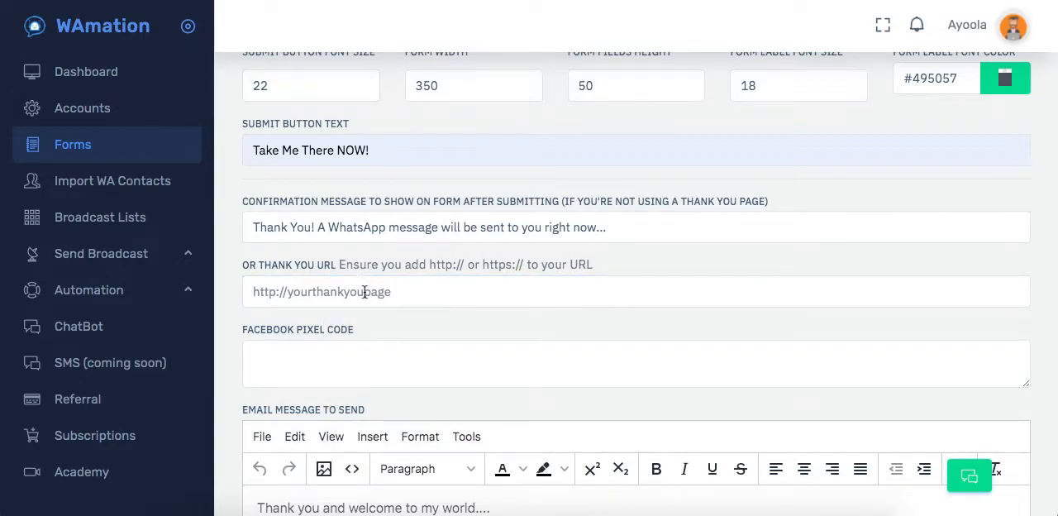
click(364, 291)
click(380, 337)
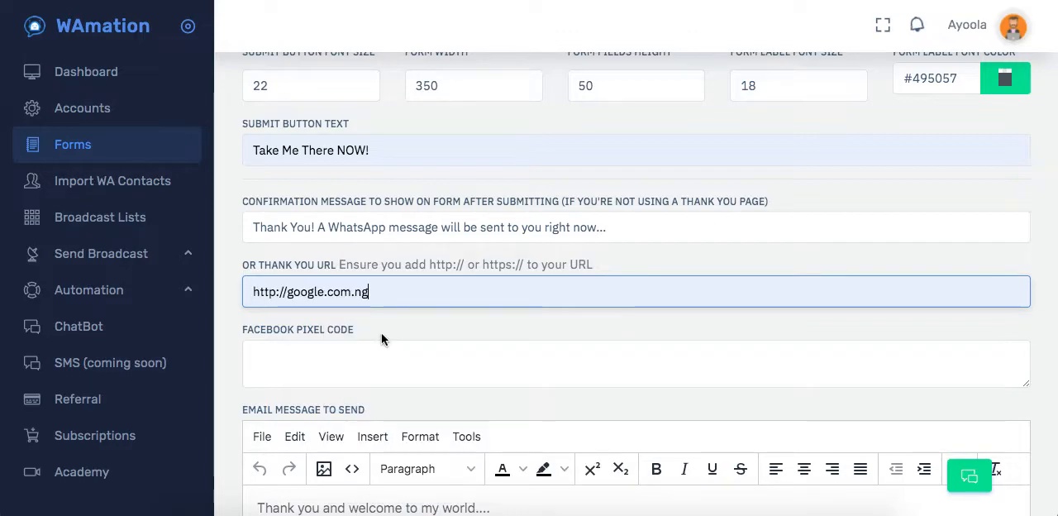
Clear the thank you URL from the form.
drag(389, 295, 232, 302)
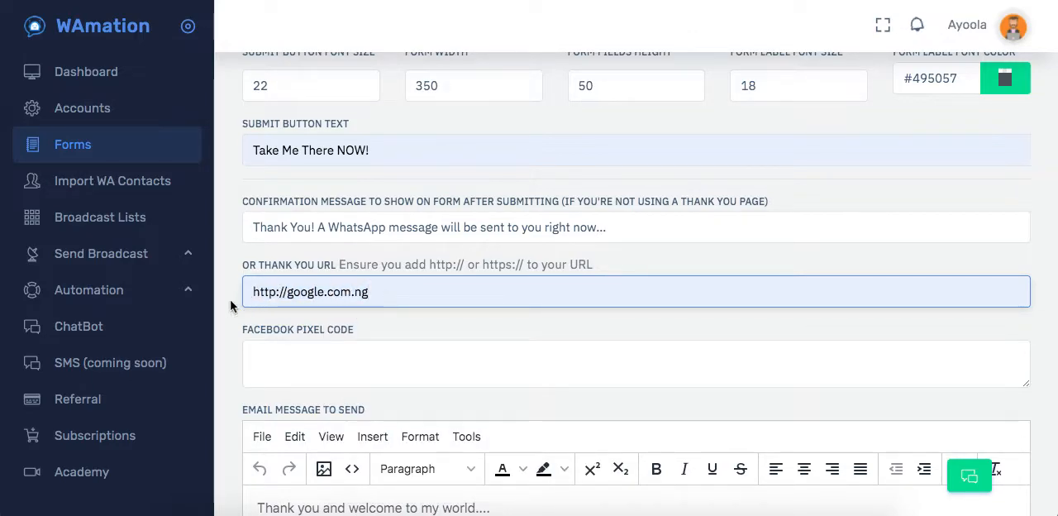
drag(376, 291, 252, 291)
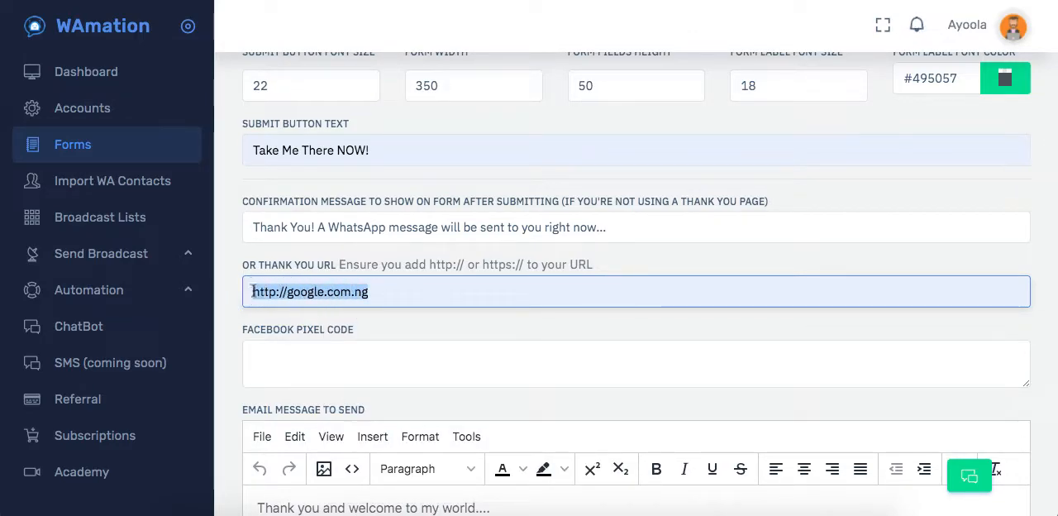
click(395, 299)
drag(388, 297, 243, 291)
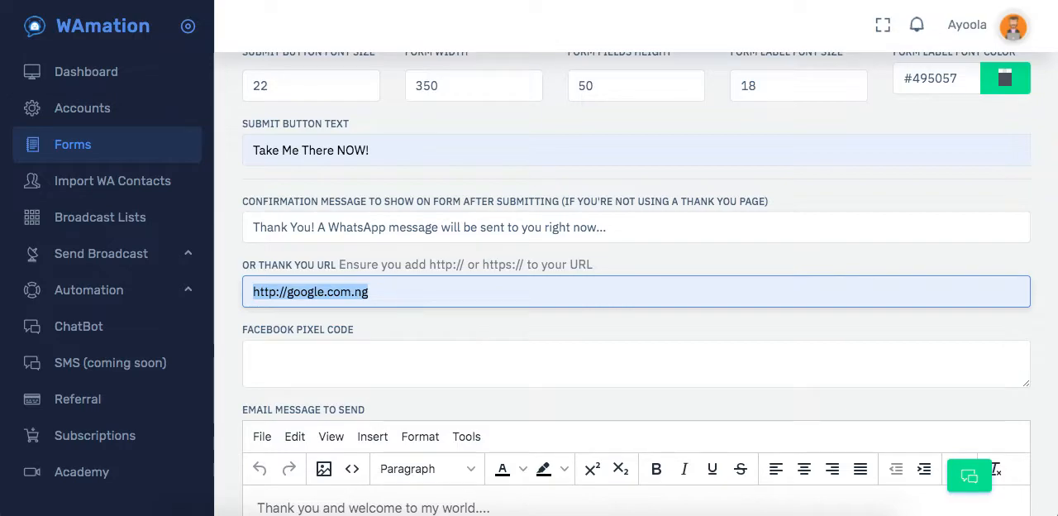
key(BackSpace)
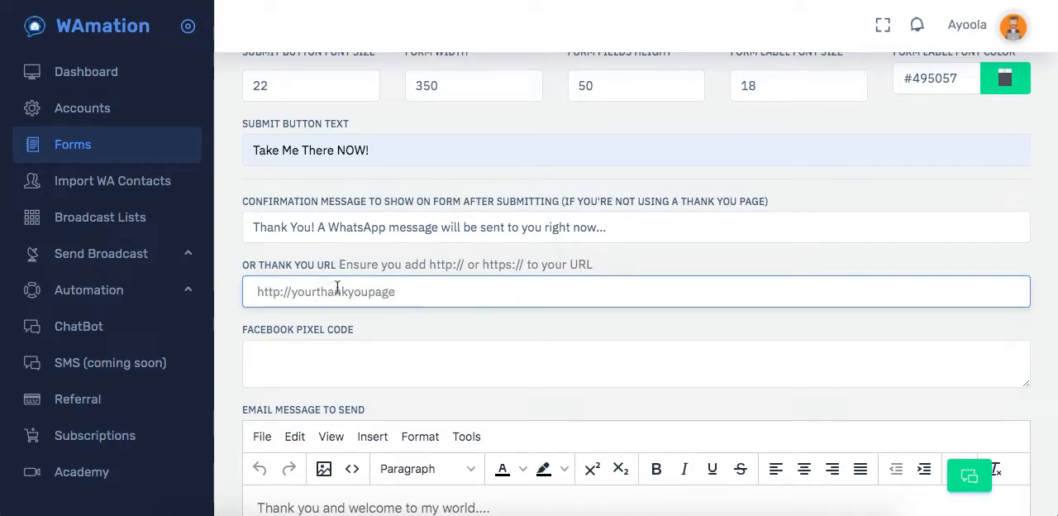
click(524, 227)
drag(632, 228, 255, 234)
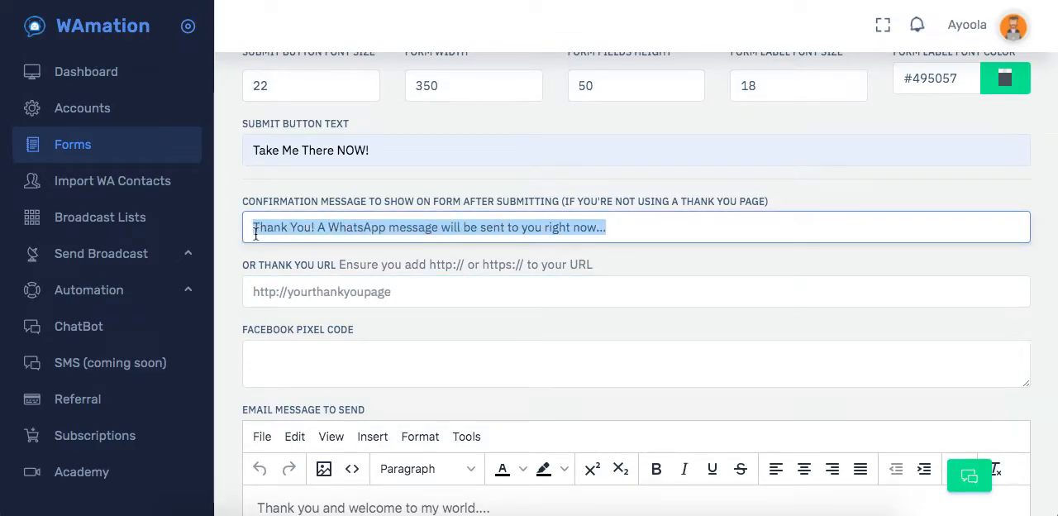
click(281, 262)
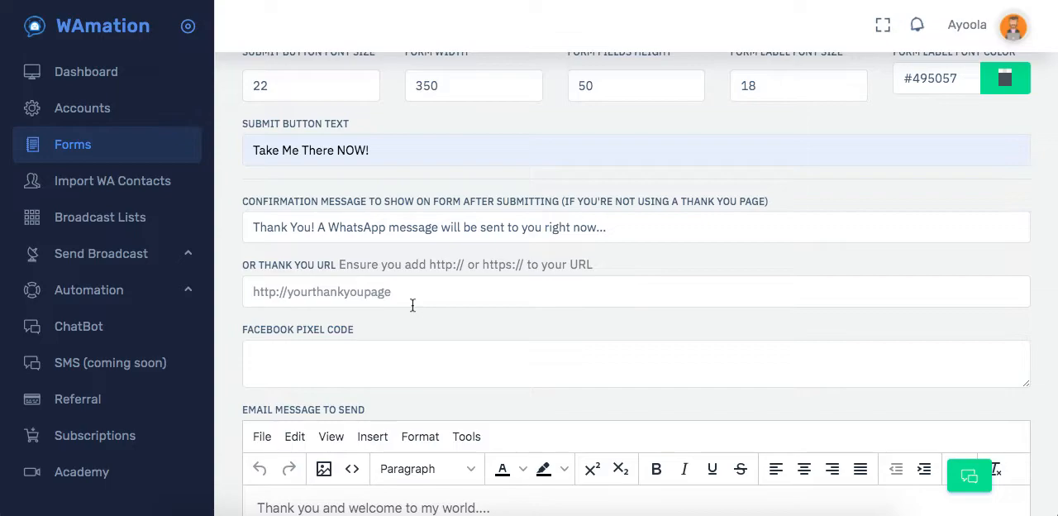
scroll(493, 263, down, 2)
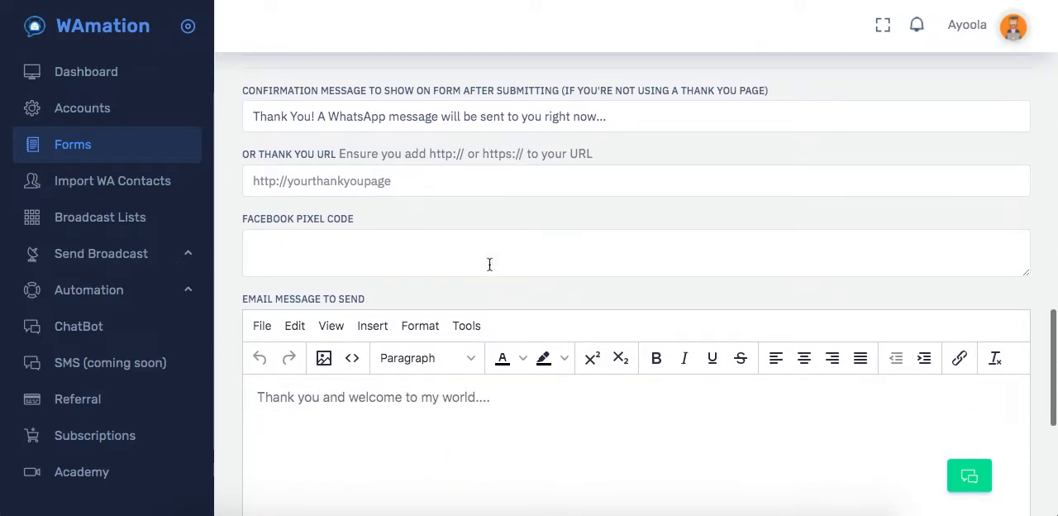
Enter a sample numeric Facebook pixel code for the form and clear it again.
click(347, 241)
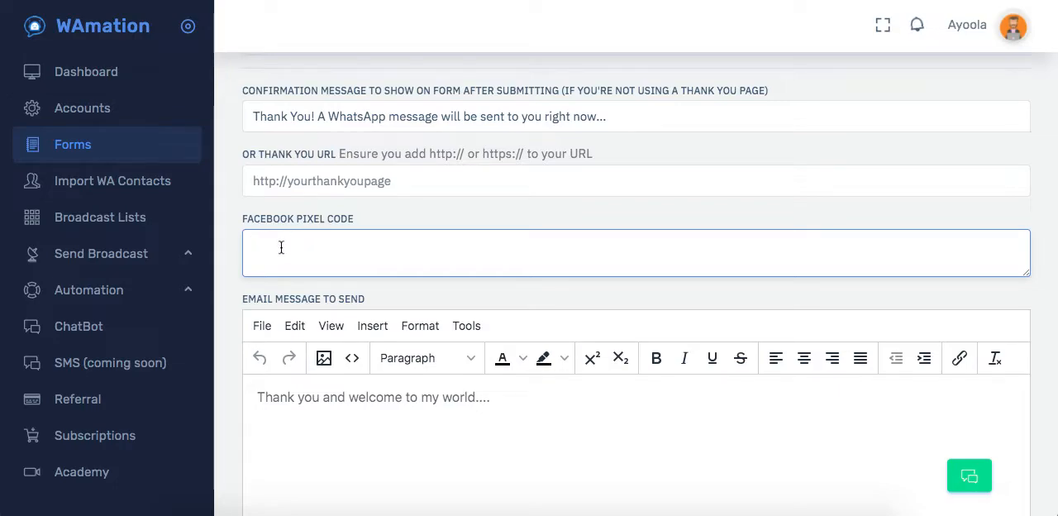
text(12222323333322)
key(BackSpace)
double_click(282, 246)
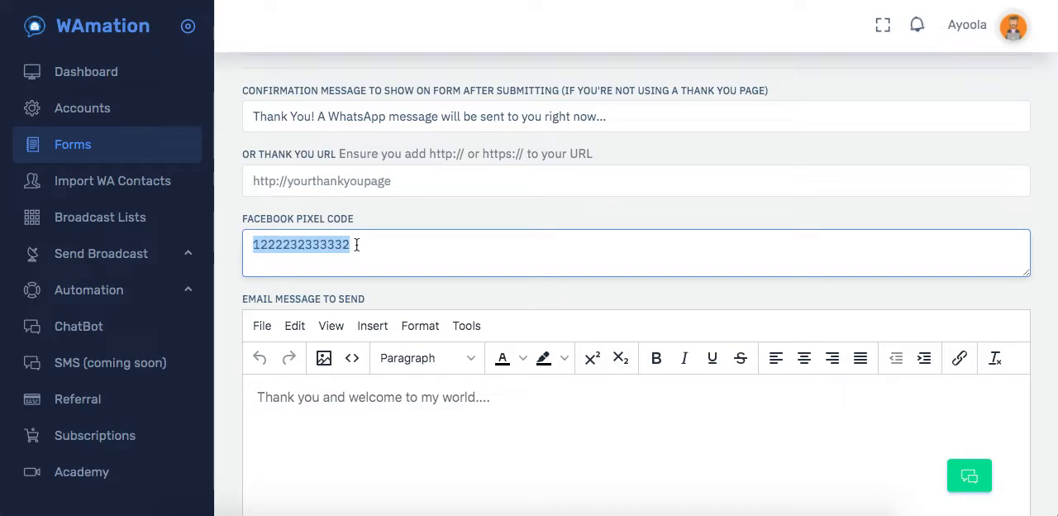
key(BackSpace)
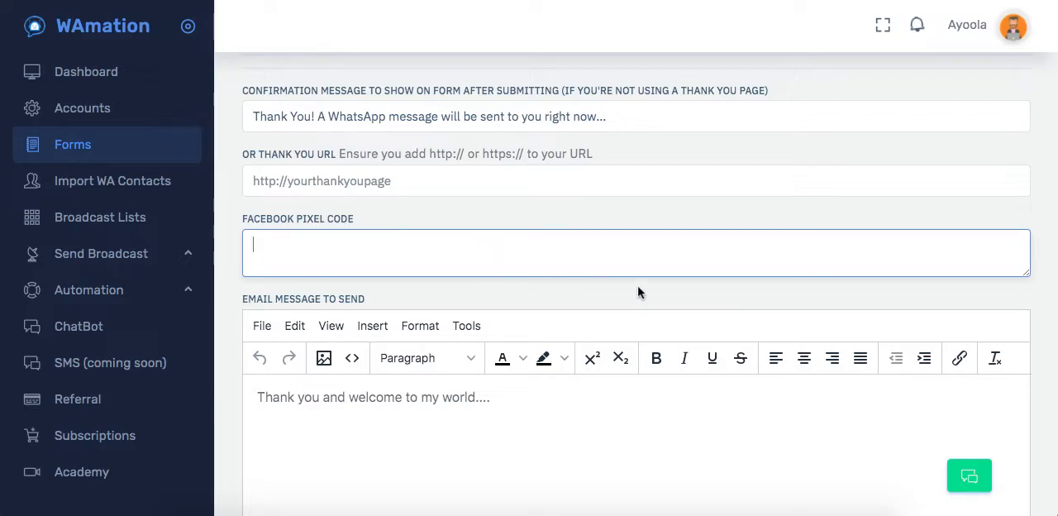
Switch off the email address field on the form and check the settings below it.
scroll(638, 292, down, 2)
click(512, 258)
scroll(514, 260, up, 5)
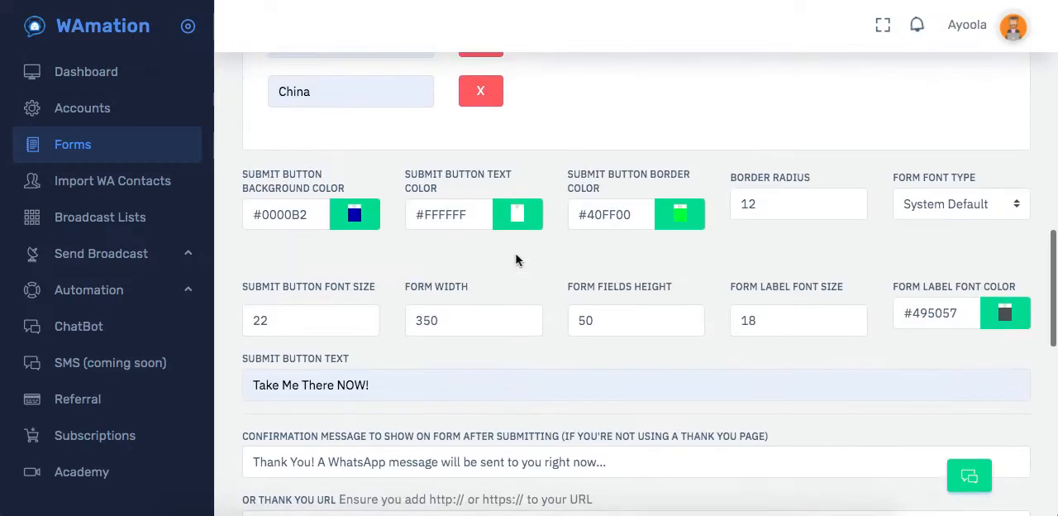
scroll(516, 260, up, 5)
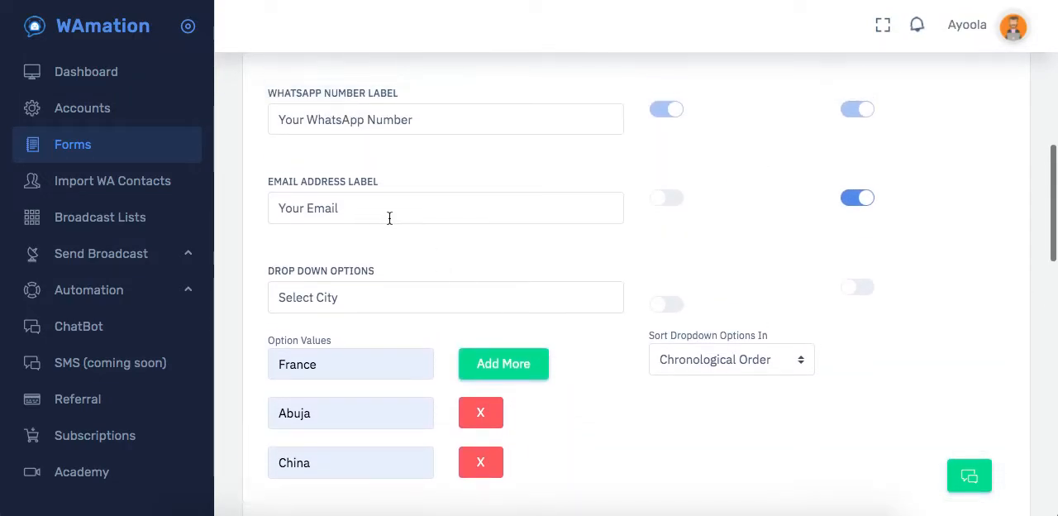
click(857, 199)
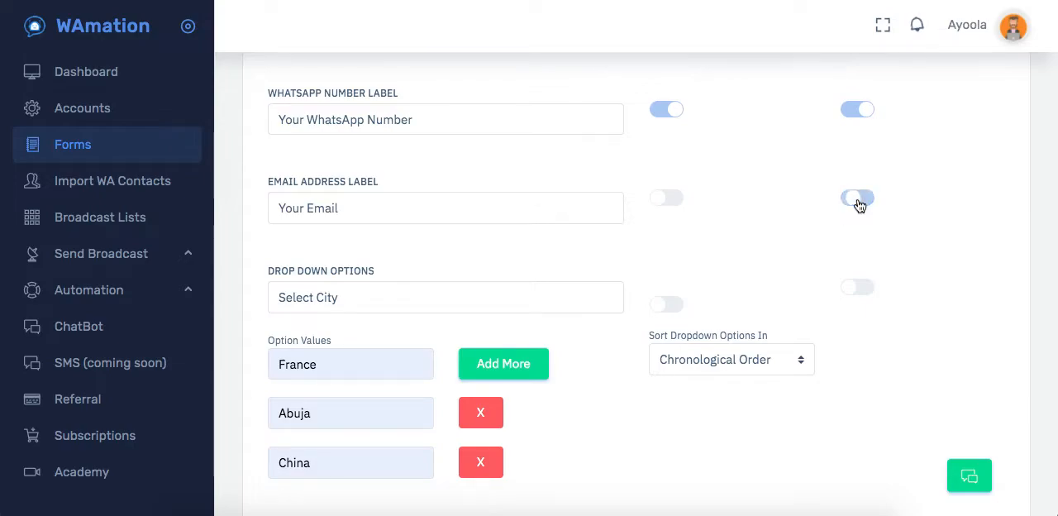
scroll(770, 284, down, 8)
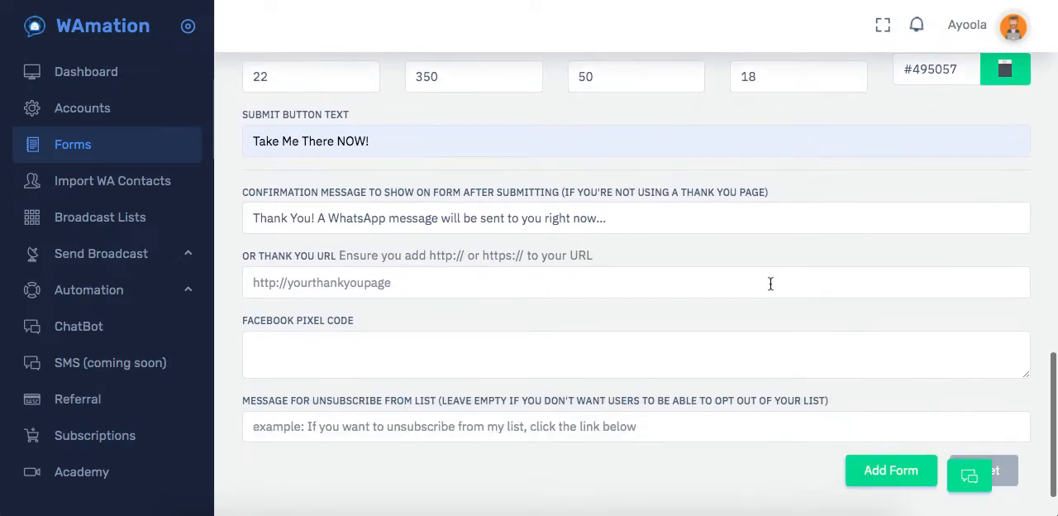
scroll(614, 345, down, 1)
Switch the form's email address field back on, leaving it optional.
scroll(496, 389, up, 6)
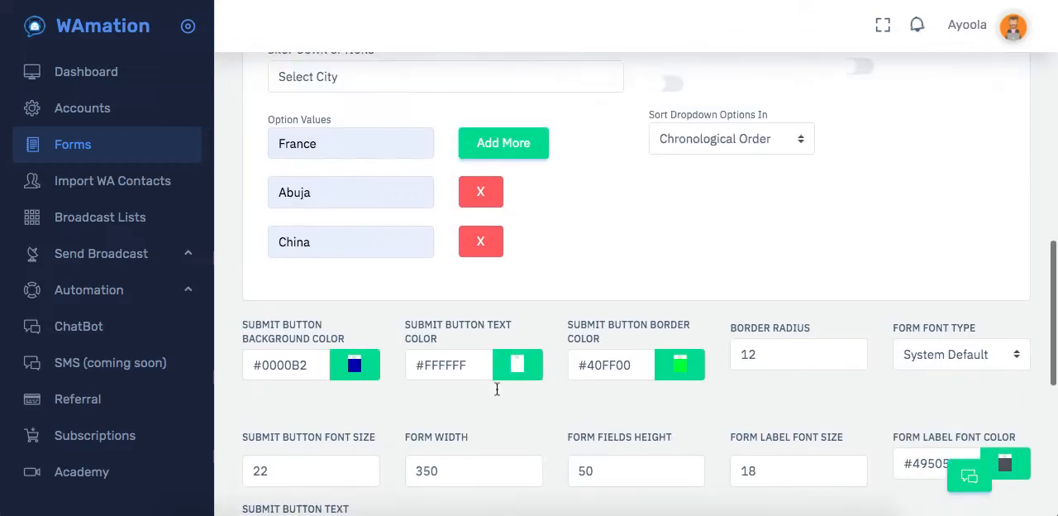
scroll(497, 389, up, 3)
click(854, 208)
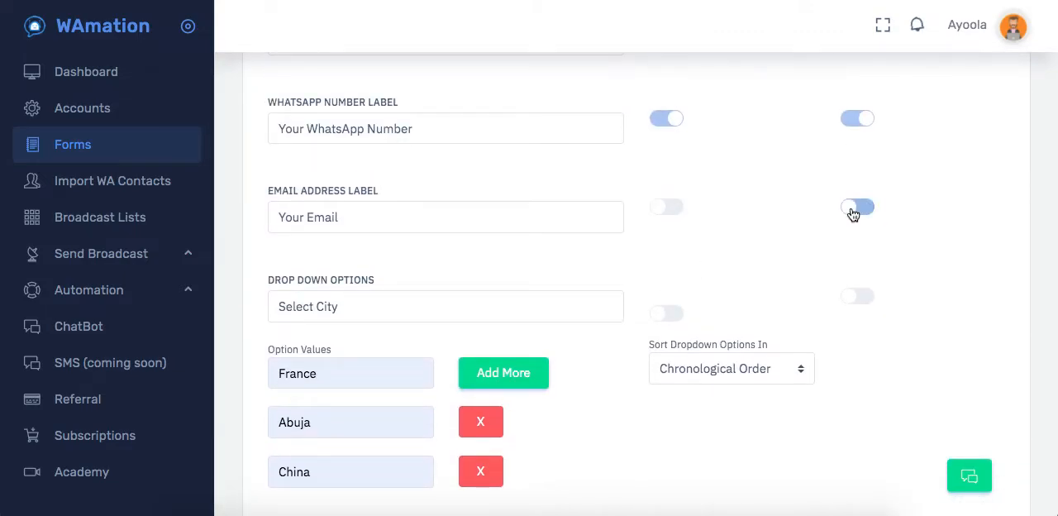
Write "Welcome" as the email message the form sends.
scroll(692, 229, down, 5)
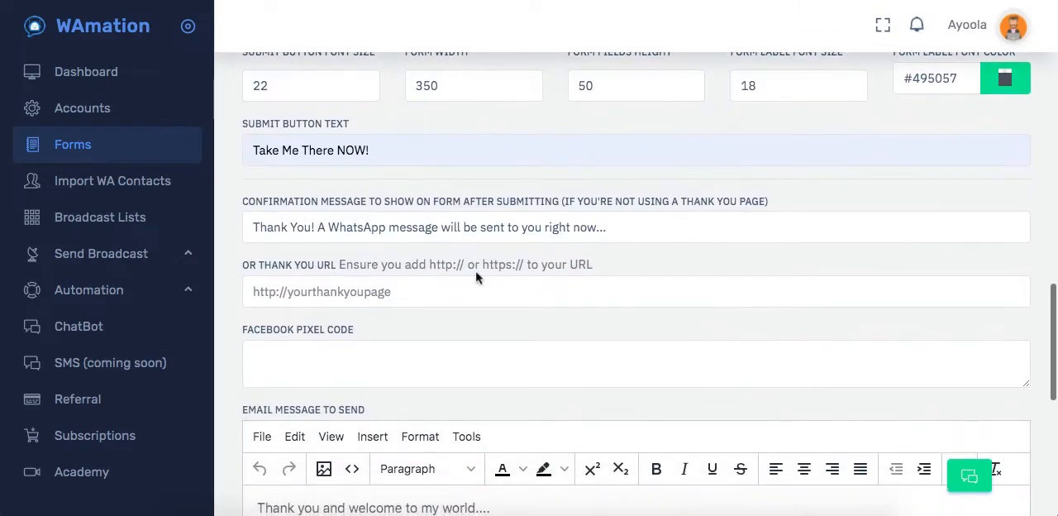
scroll(513, 259, down, 3)
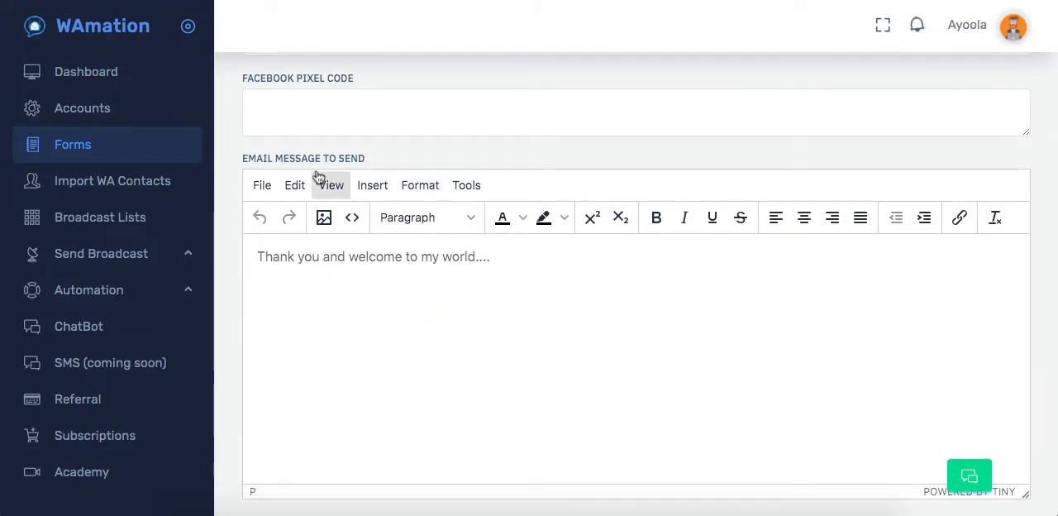
click(425, 258)
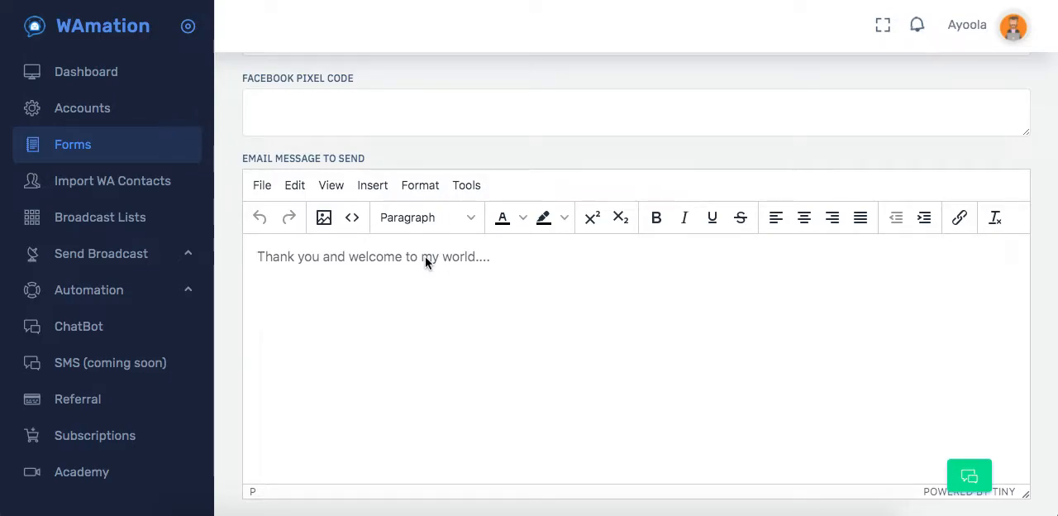
text(Welcome)
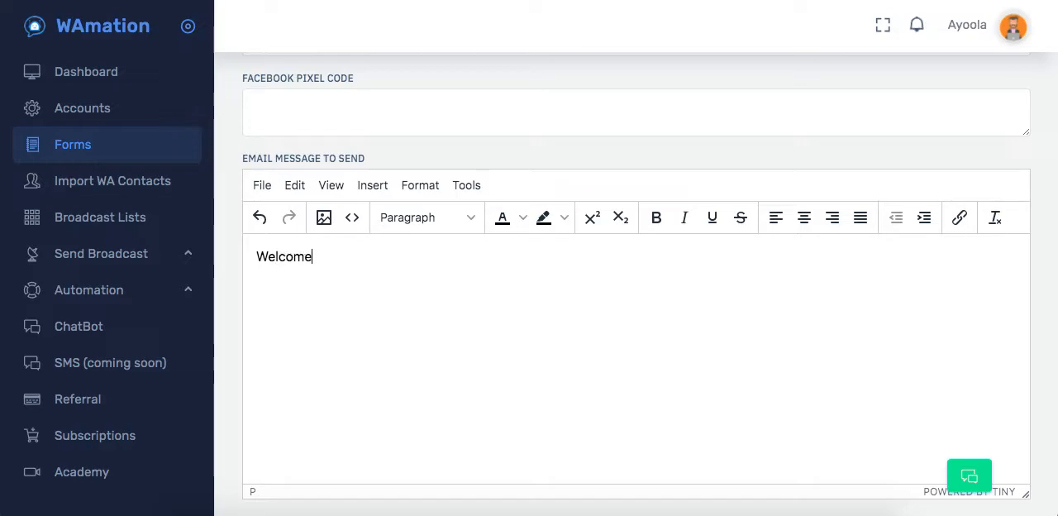
Set the subject of the form's email to "Thank You".
scroll(404, 279, down, 3)
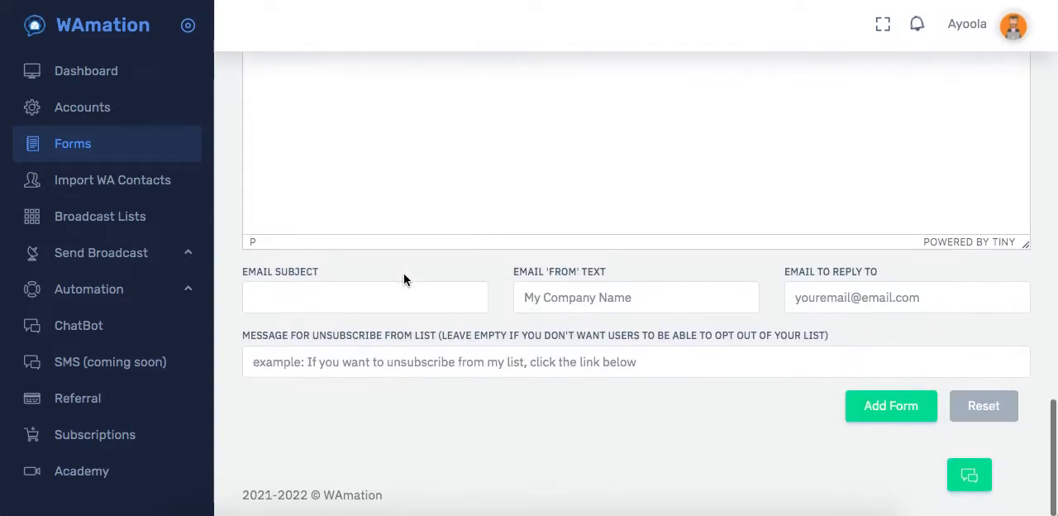
click(319, 303)
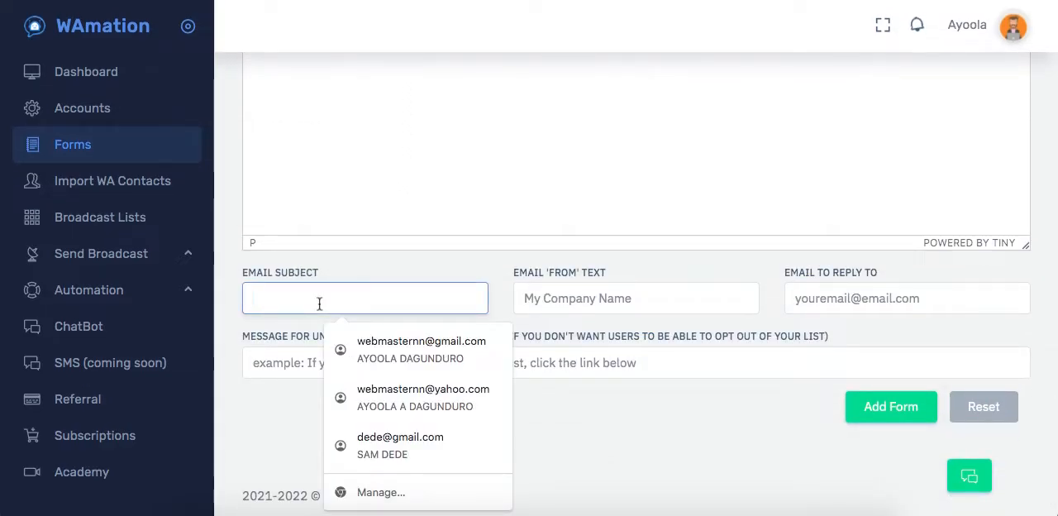
text(Than)
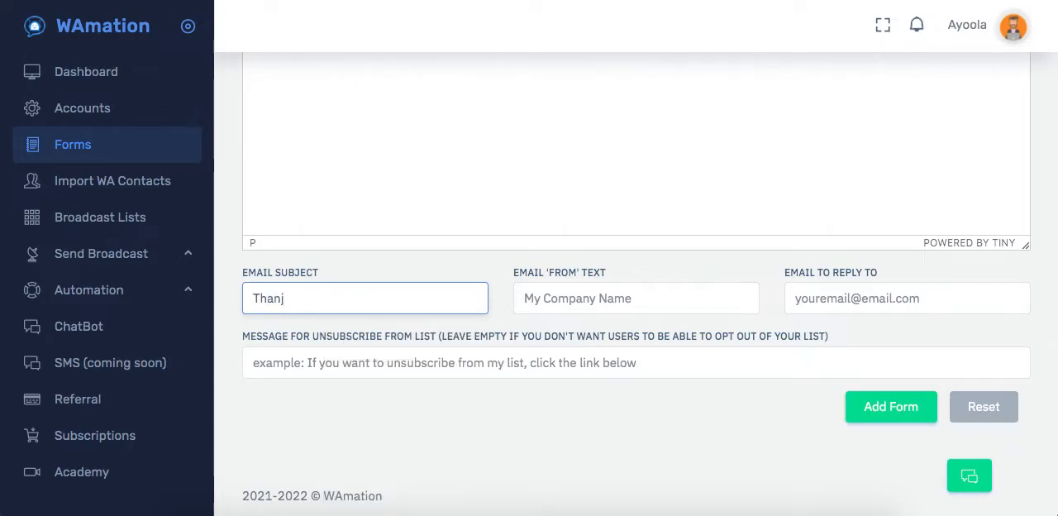
text(j)
key(BackSpace)
text(k)
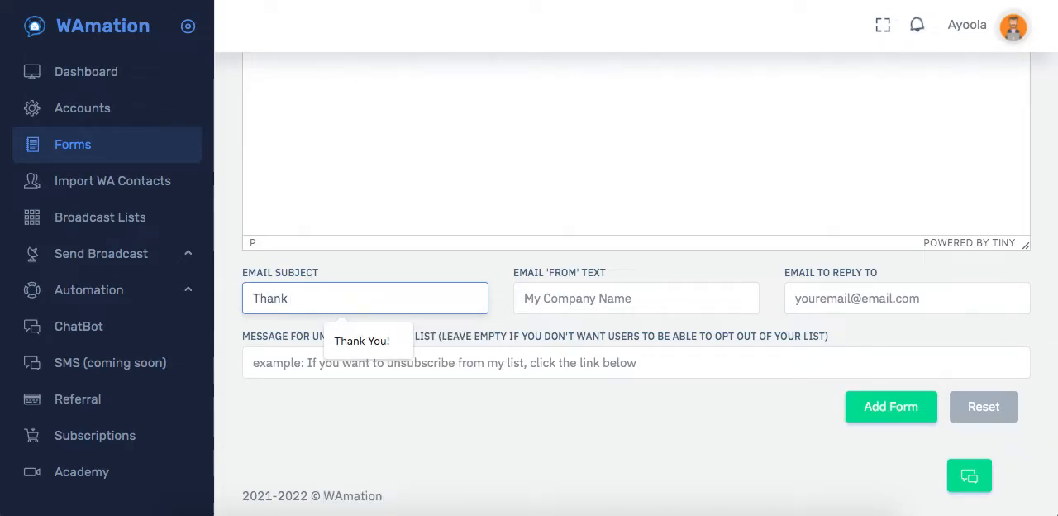
text( Yiu)
key(BackSpace)
key(BackSpace)
text(ou)
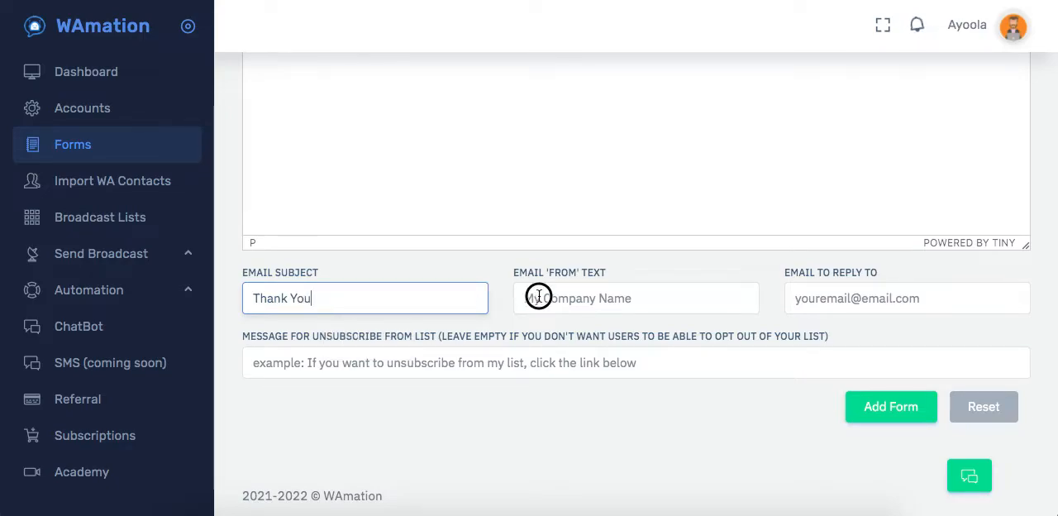
Set the email 'from' text to "Company Name" and fill in the saved Gmail address as the reply-to email.
click(539, 298)
text(C)
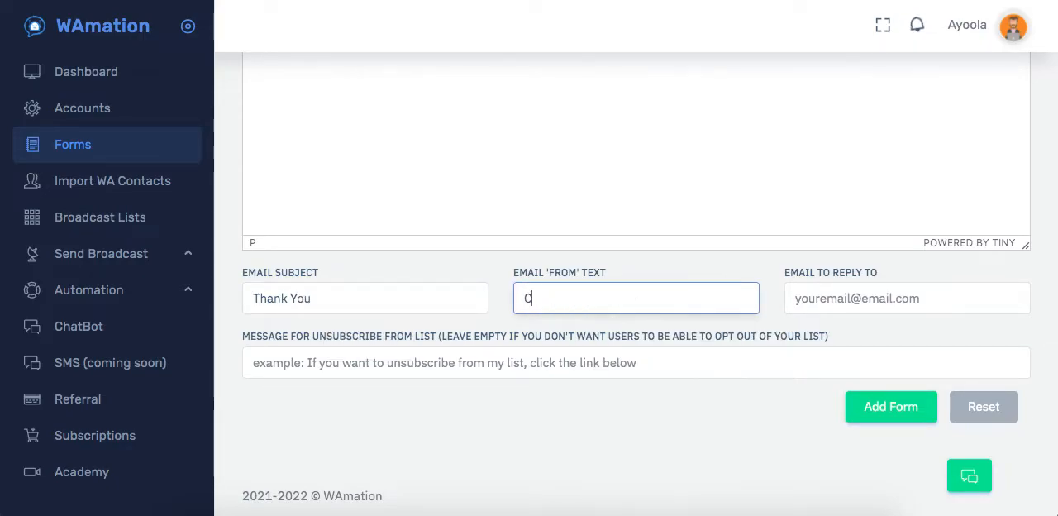
text(ompany Name)
click(799, 297)
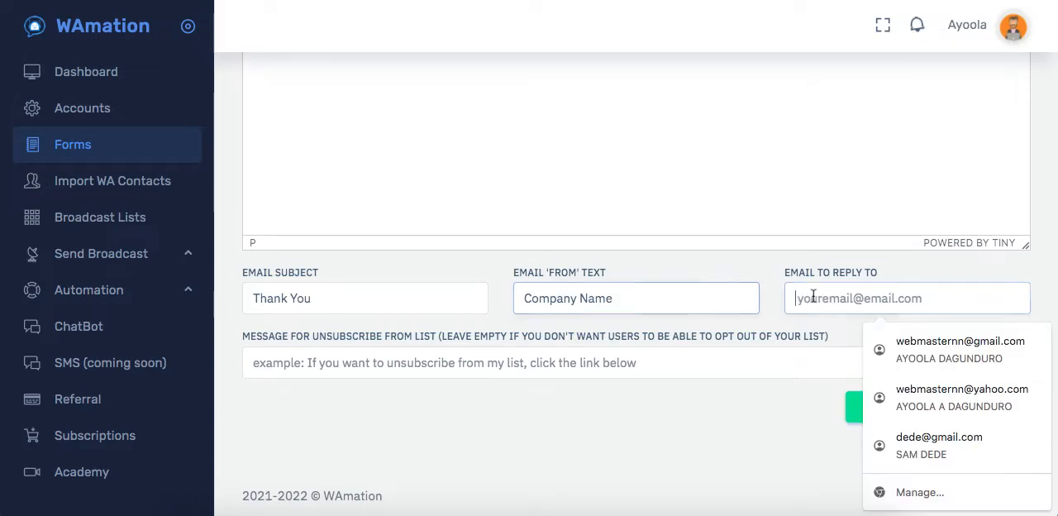
click(884, 343)
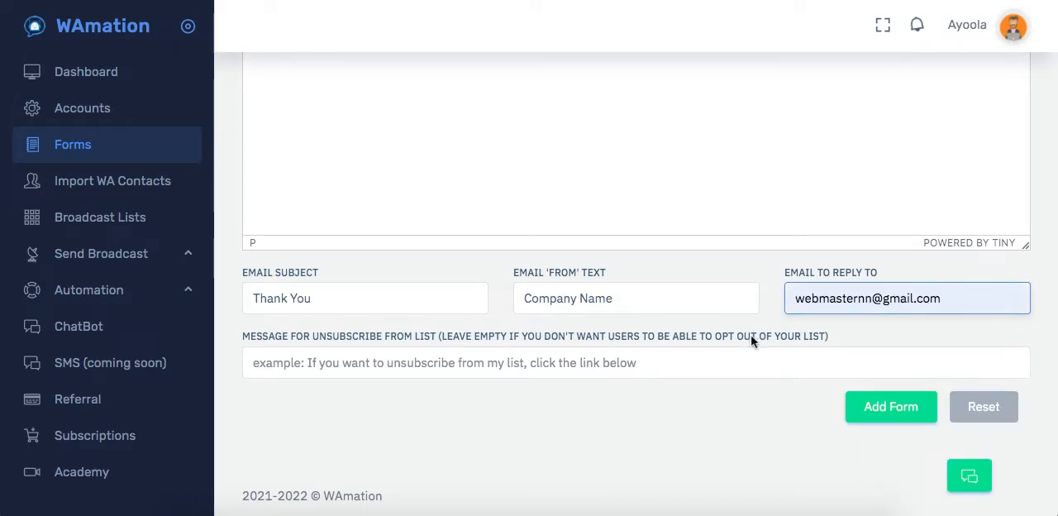
Leave the unsubscribe message empty and add the form.
click(622, 366)
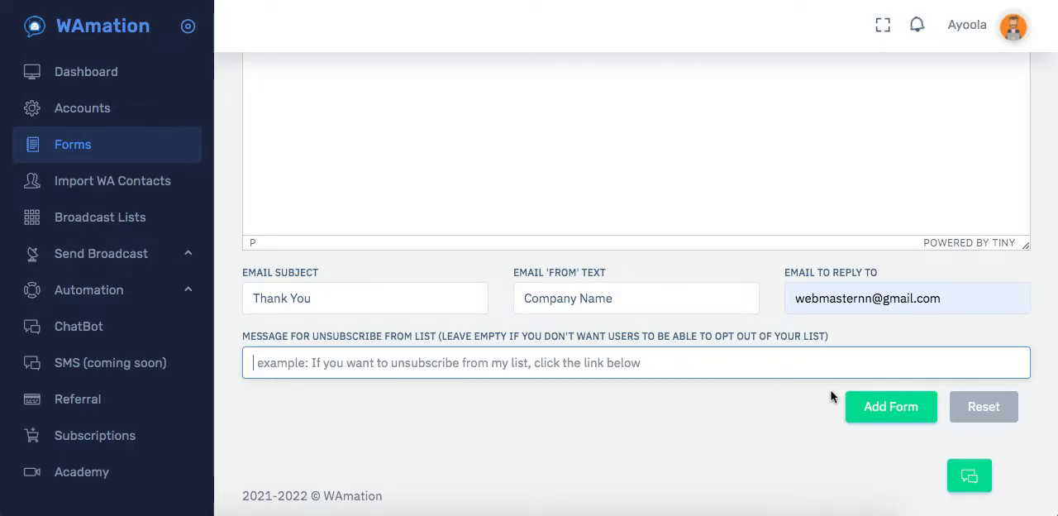
click(875, 407)
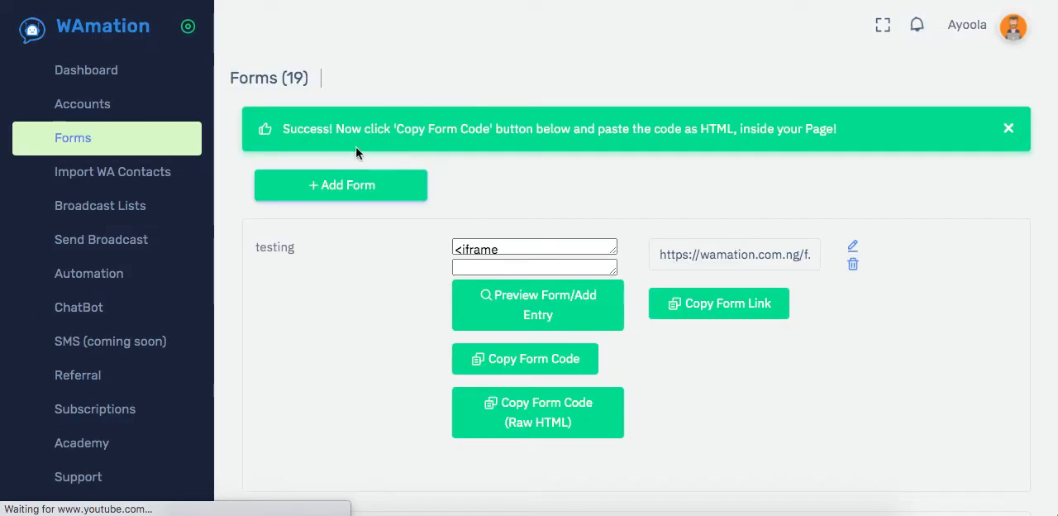
Preview the "testing" form, examine its image, text, video, fields and submit button, and return to the forms list.
scroll(396, 273, down, 1)
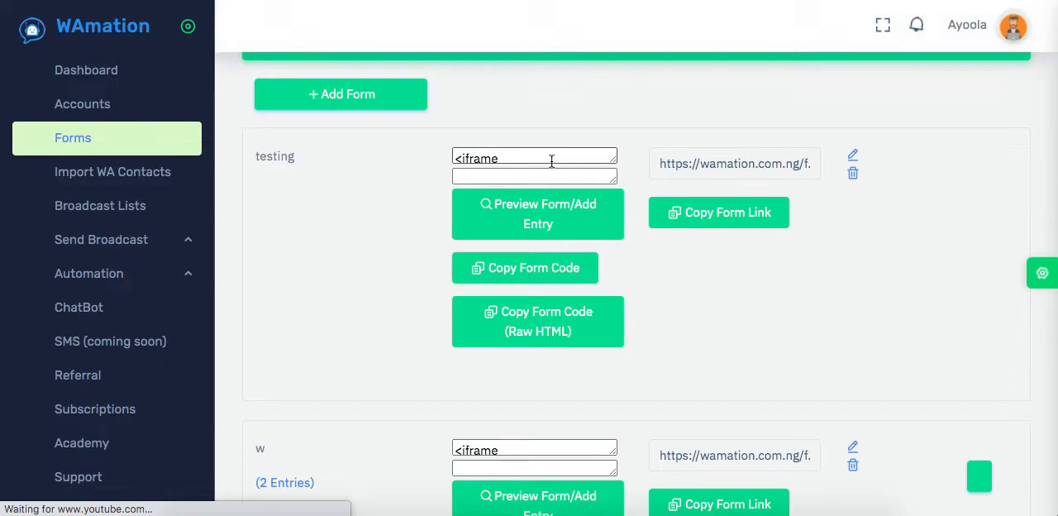
click(533, 221)
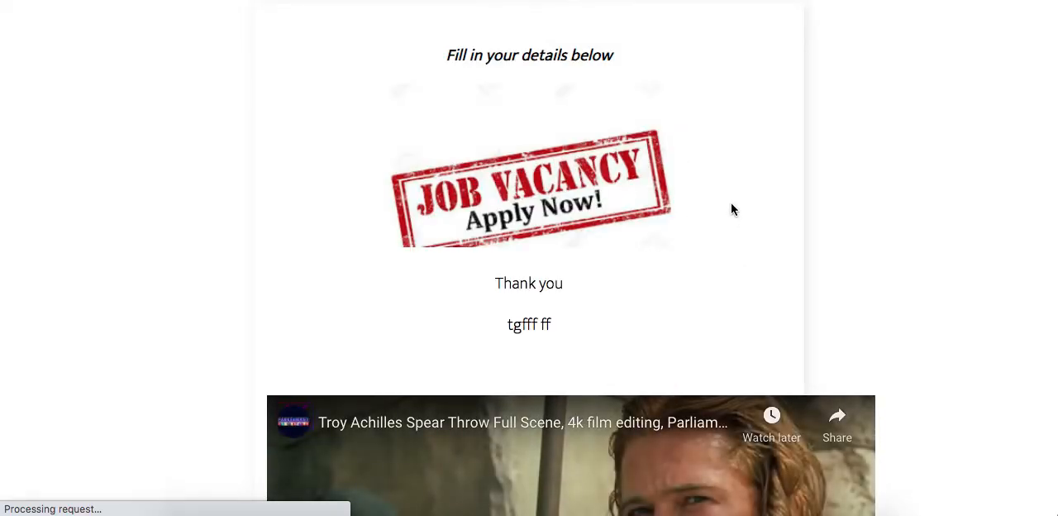
scroll(732, 208, down, 2)
scroll(732, 208, up, 2)
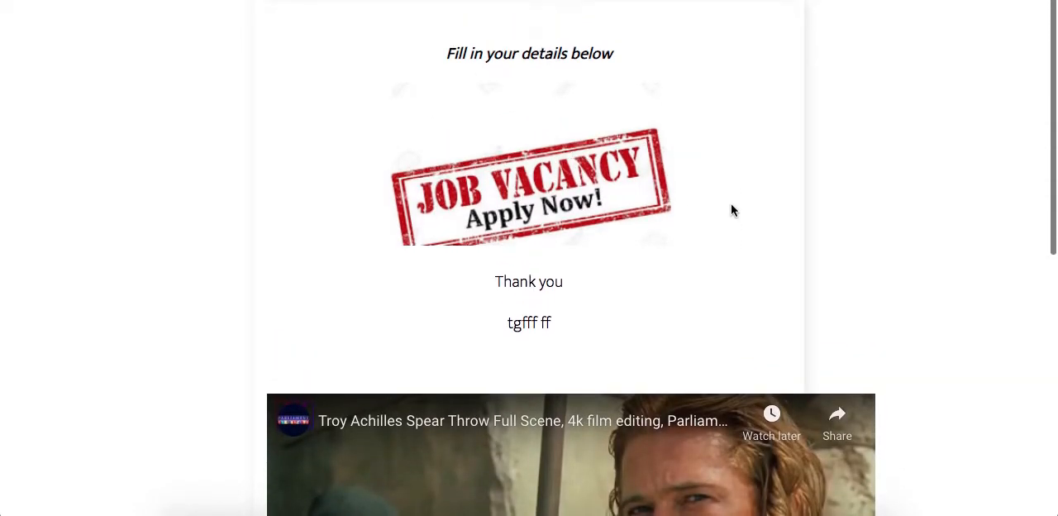
scroll(633, 240, down, 4)
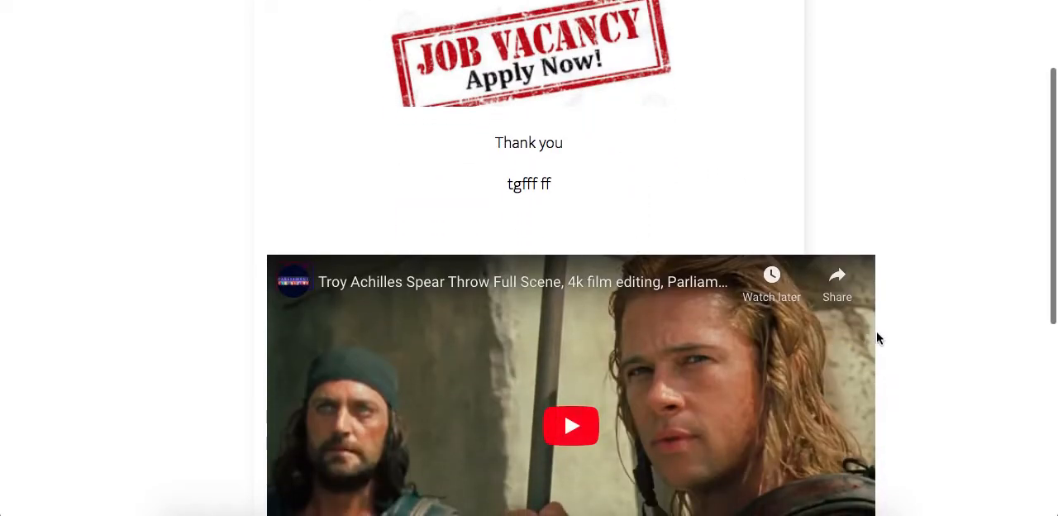
scroll(892, 340, down, 3)
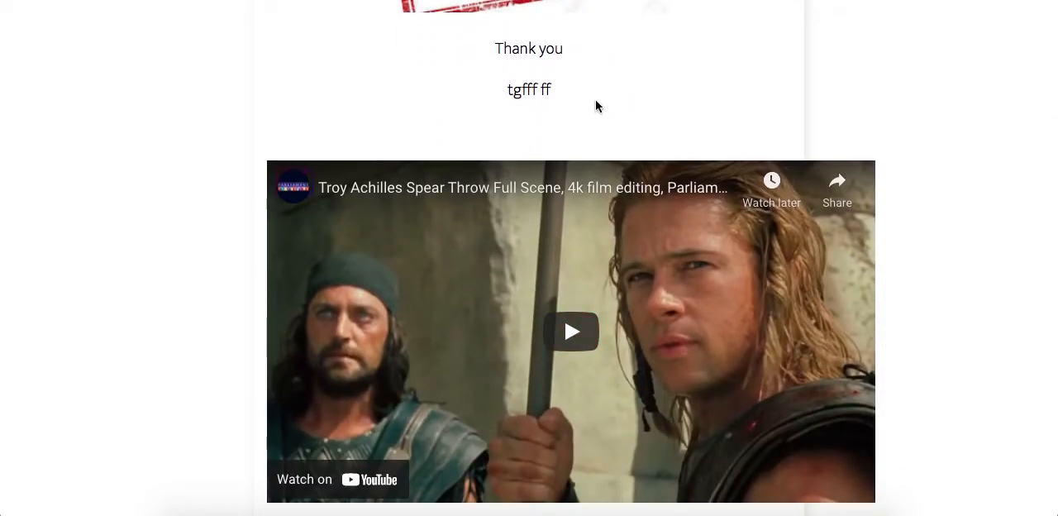
scroll(915, 275, down, 3)
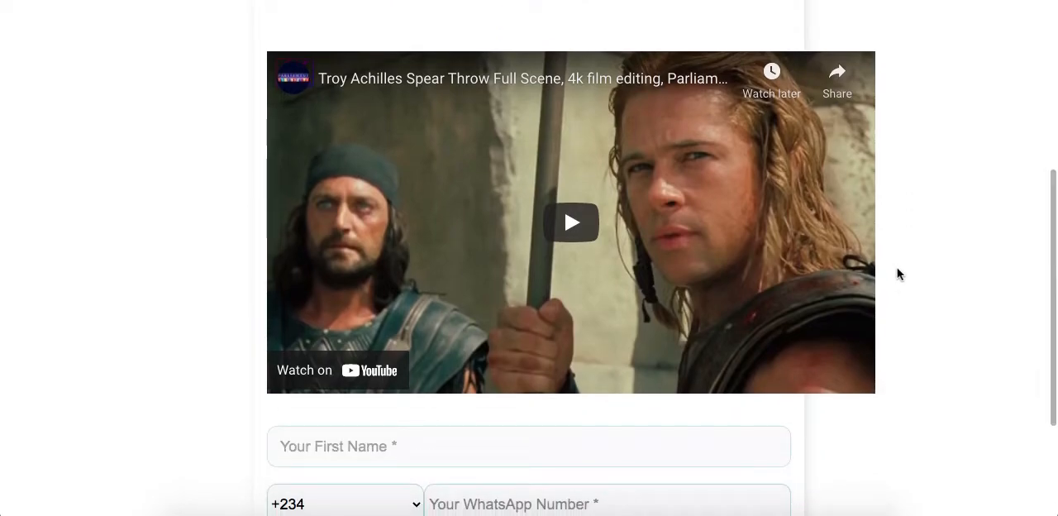
scroll(898, 272, down, 5)
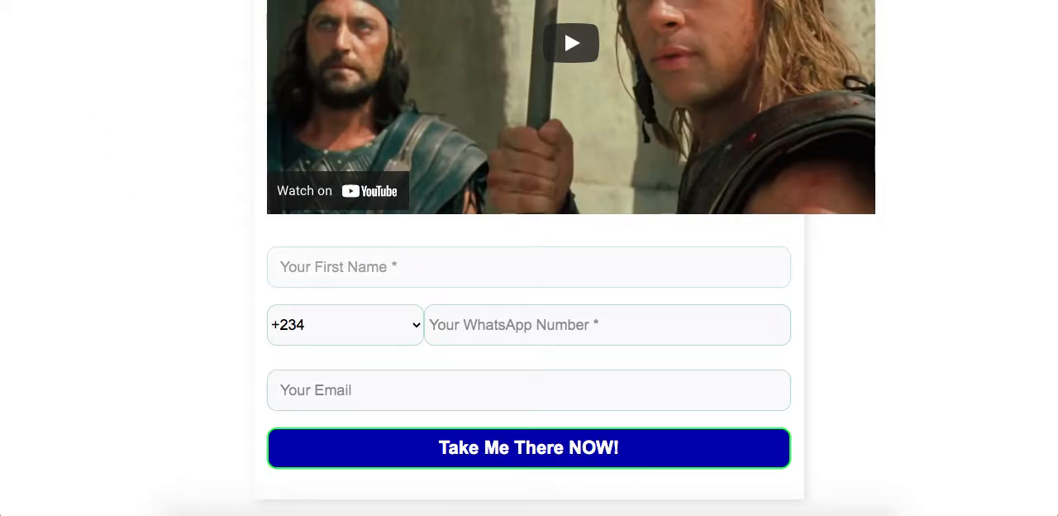
key(super+Left)
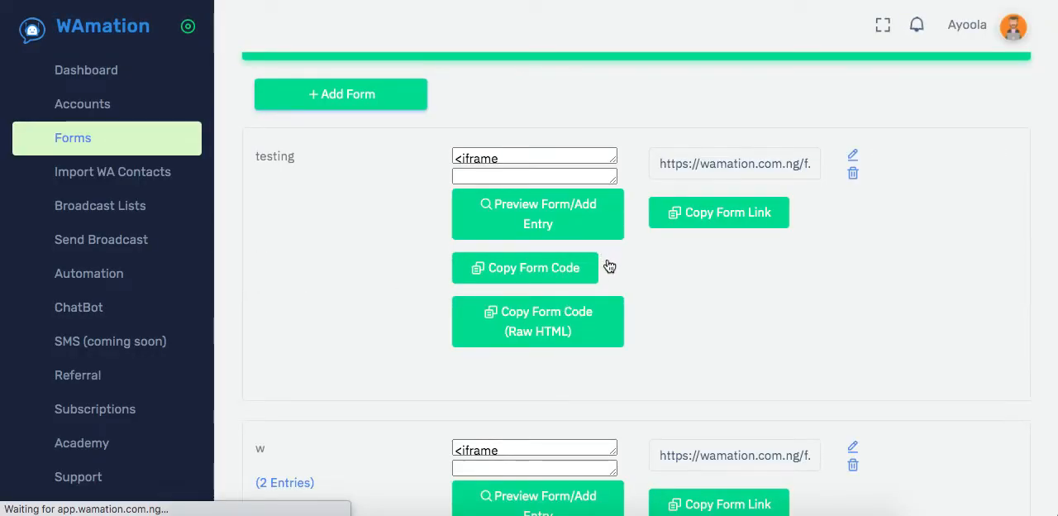
Copy the "testing" form's embed code, followed by its form link.
click(584, 273)
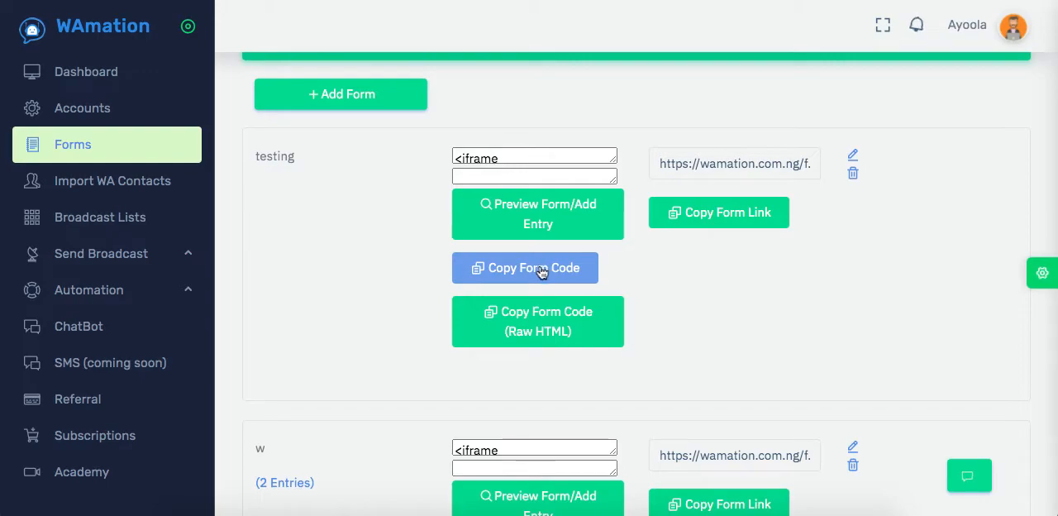
click(682, 216)
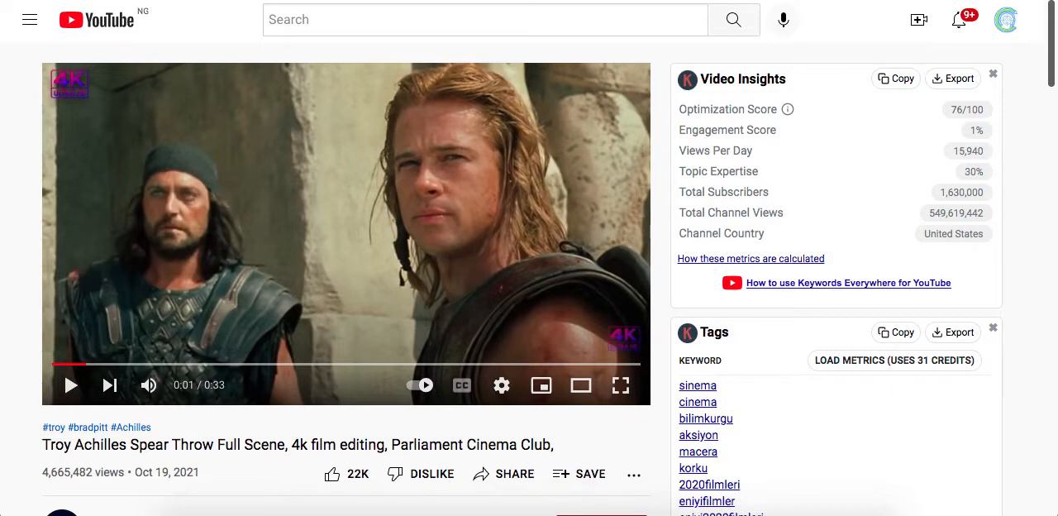
Open the copied form link in the browser, proceeding past the certificate warning for wamation.com.ng, and view the live form.
key(super+v)
key(Return)
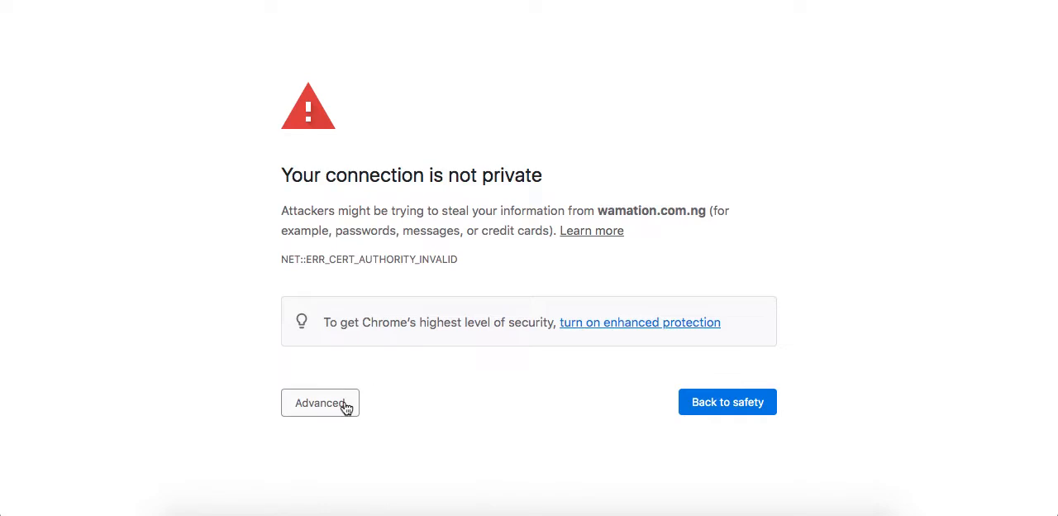
click(335, 403)
scroll(445, 440, down, 1)
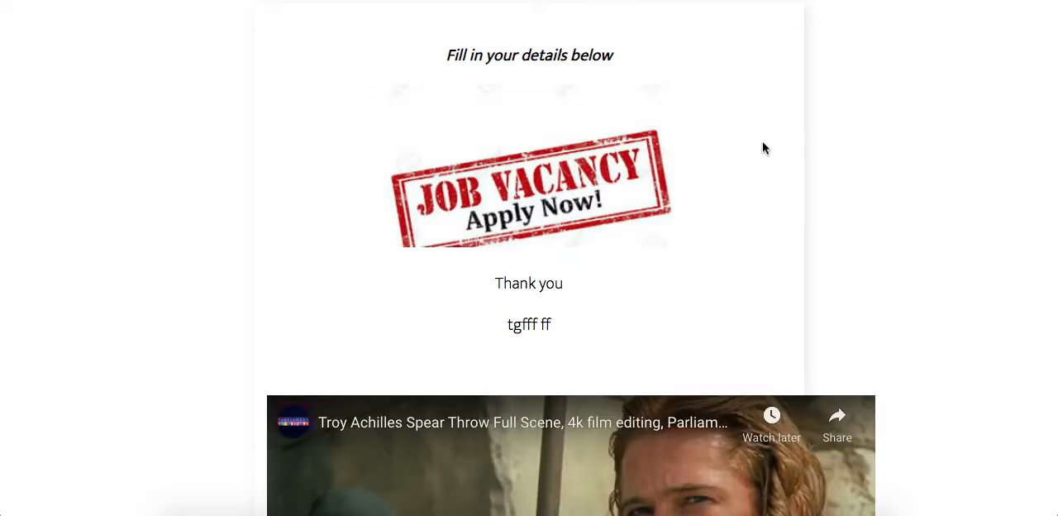
scroll(763, 147, down, 3)
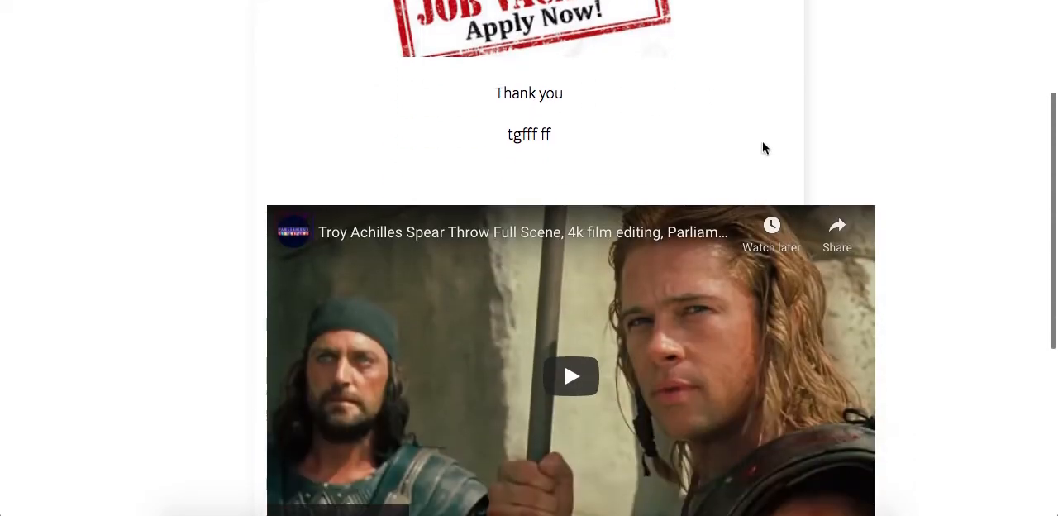
Examine the live "testing" form's image, text, video, input fields and submit button, and return to the forms list.
scroll(943, 281, down, 4)
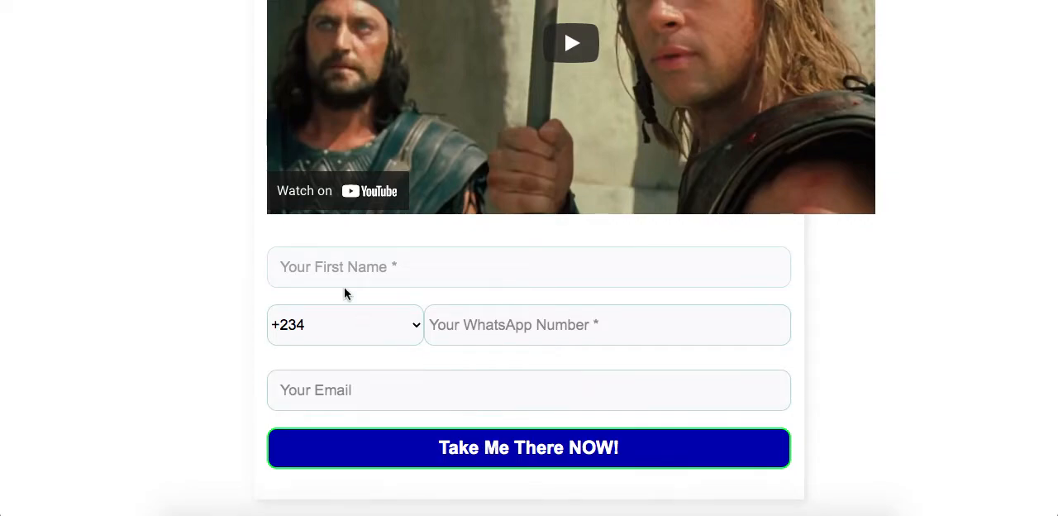
key(ctrl+shift+Tab)
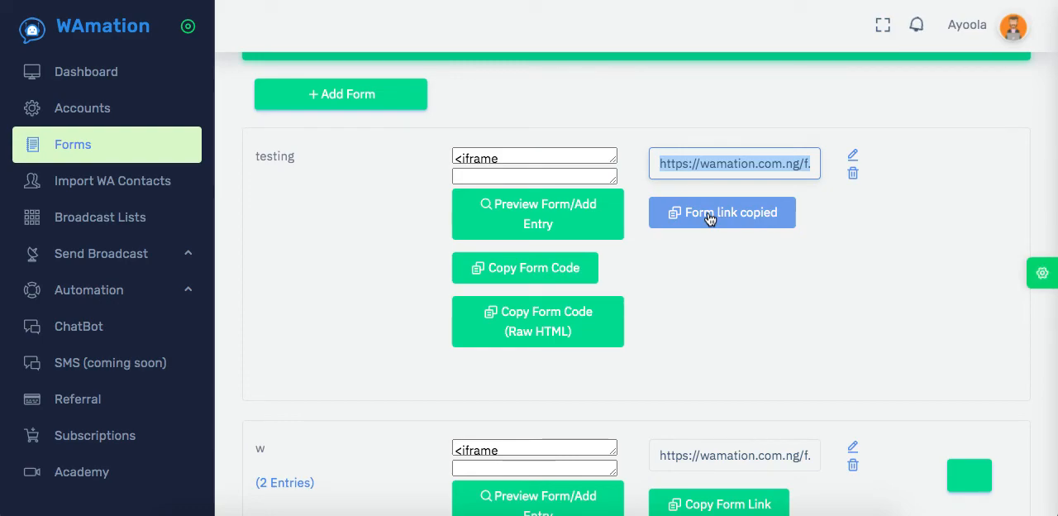
click(746, 217)
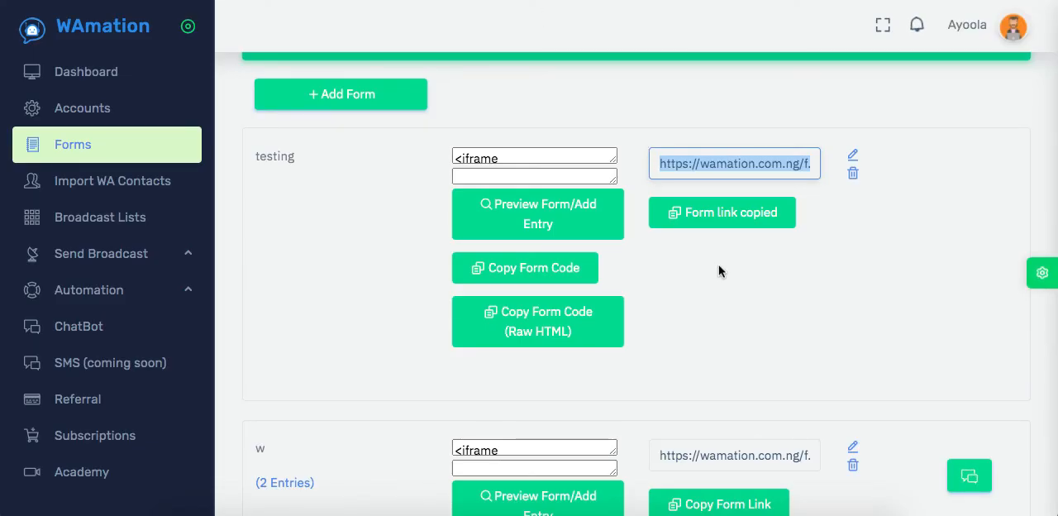
click(719, 264)
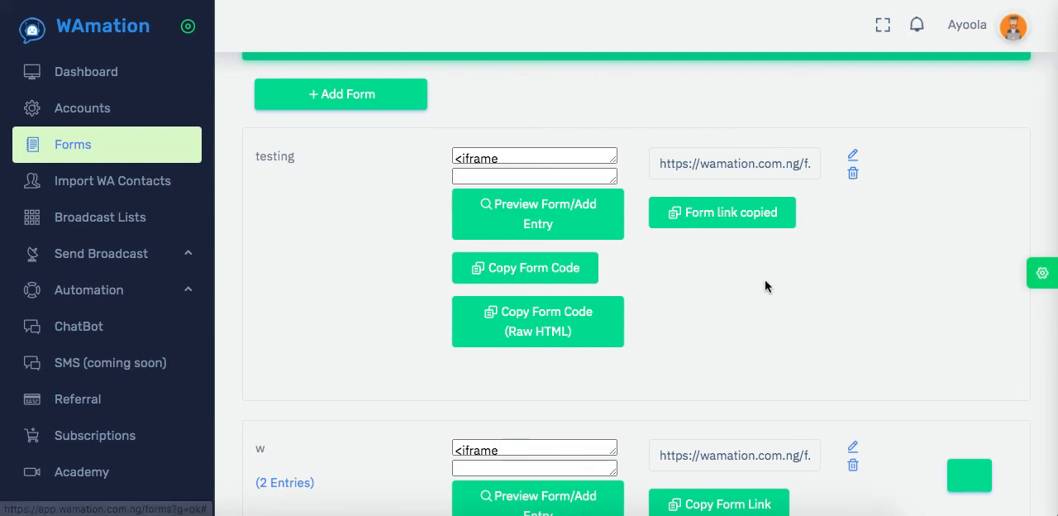
scroll(730, 305, down, 4)
scroll(730, 307, up, 4)
click(729, 298)
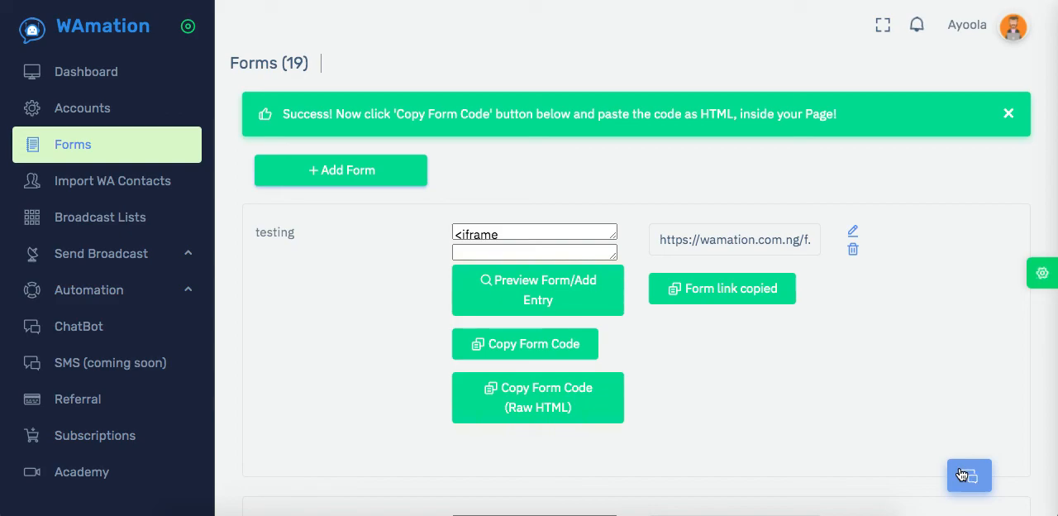
right_click(796, 511)
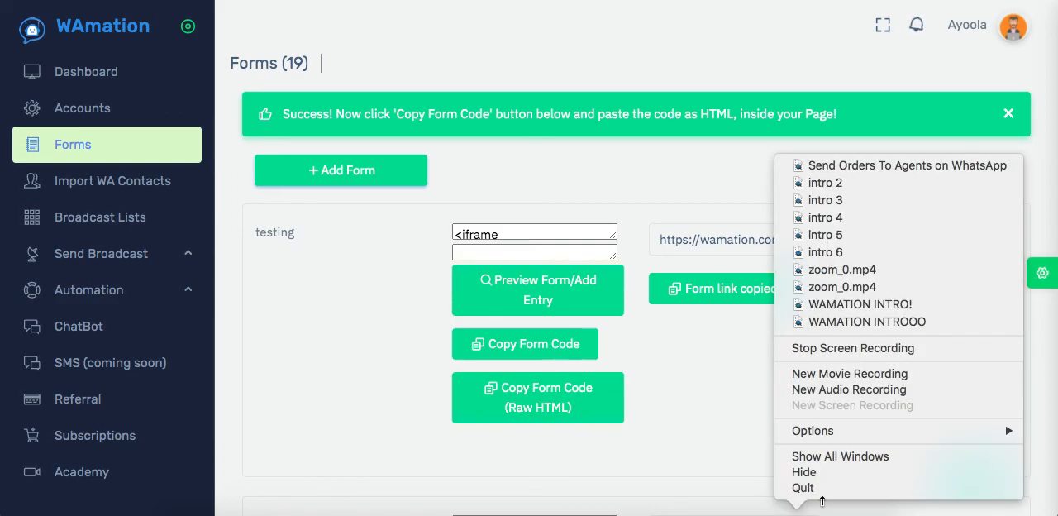